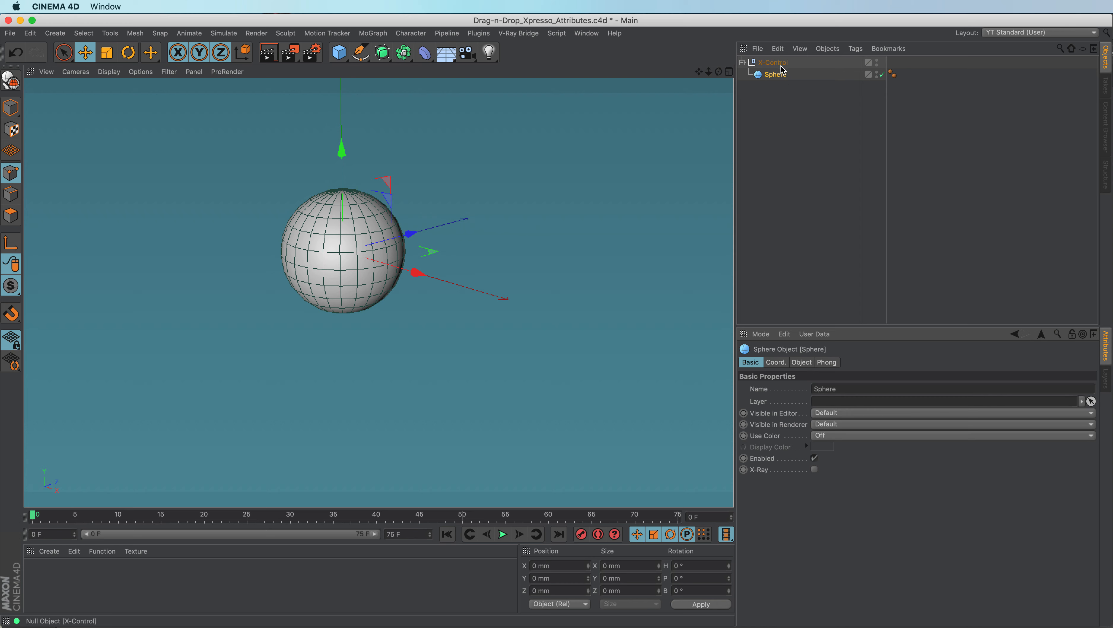
Copy the user data interface of the Sphere's Radius, Segments and Type attributes
{"action": "left_click", "coordinate": [781, 65]}
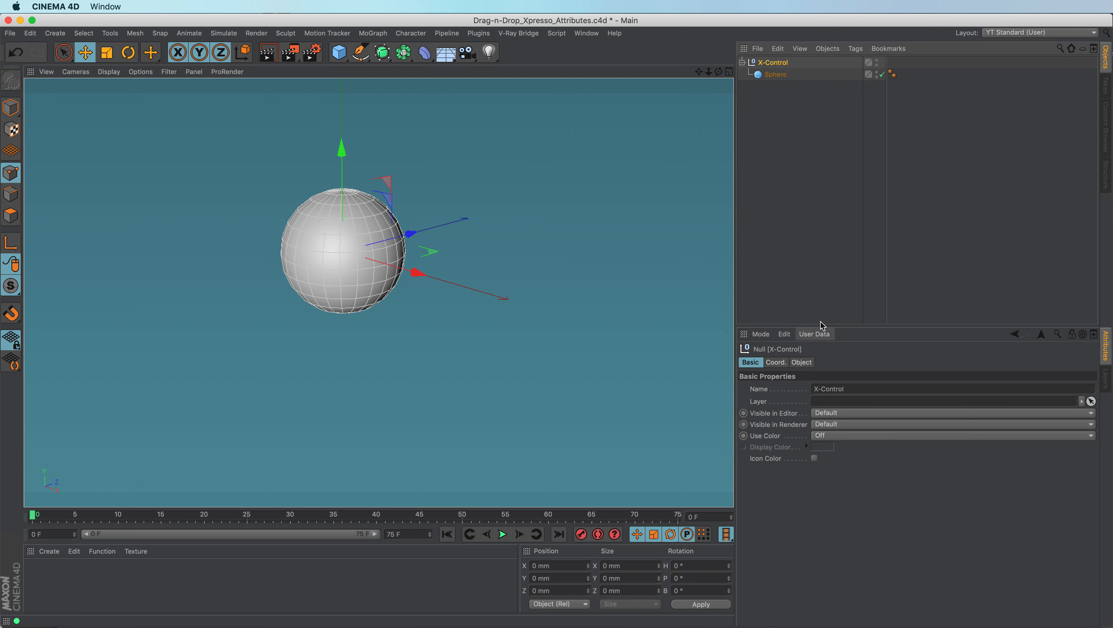
{"action": "left_click", "coordinate": [776, 75]}
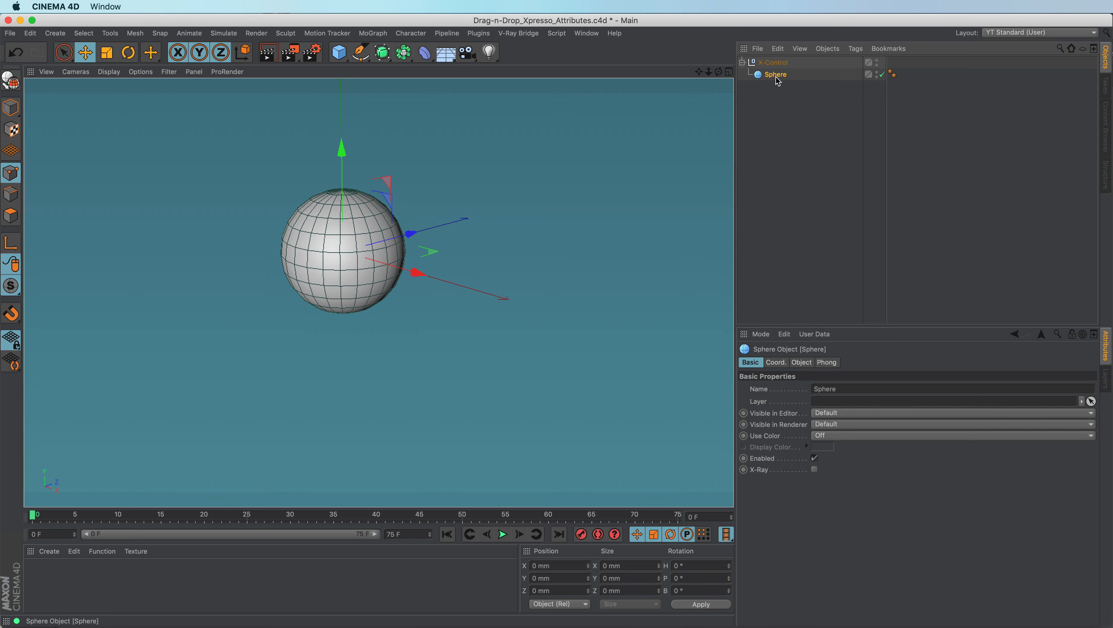
{"action": "left_click", "coordinate": [803, 365]}
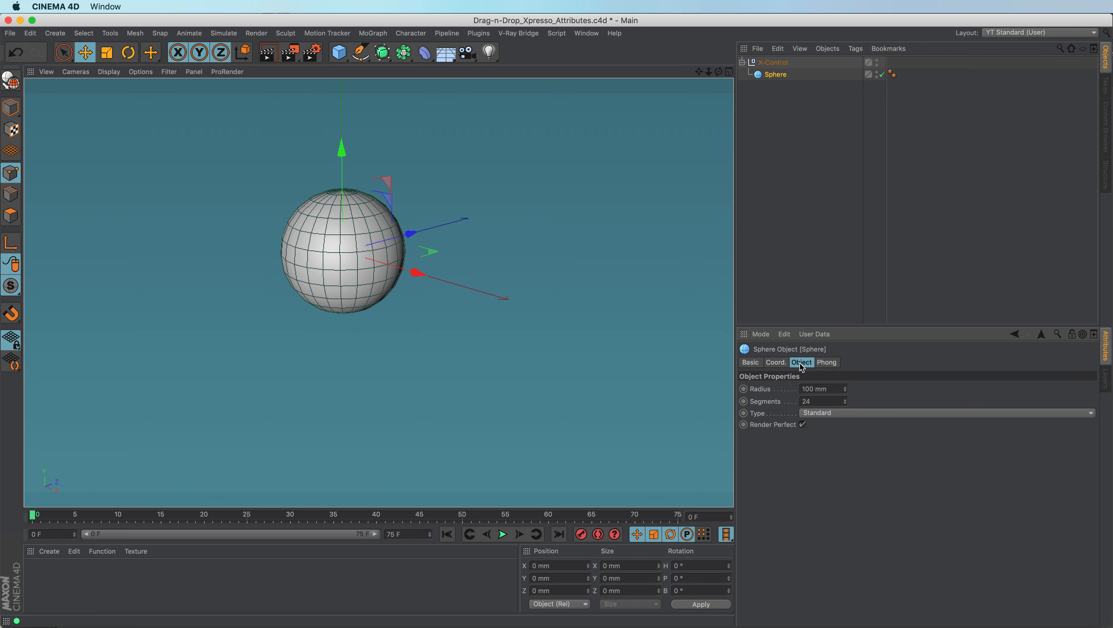
{"action": "left_click", "coordinate": [762, 416], "text": "shift"}
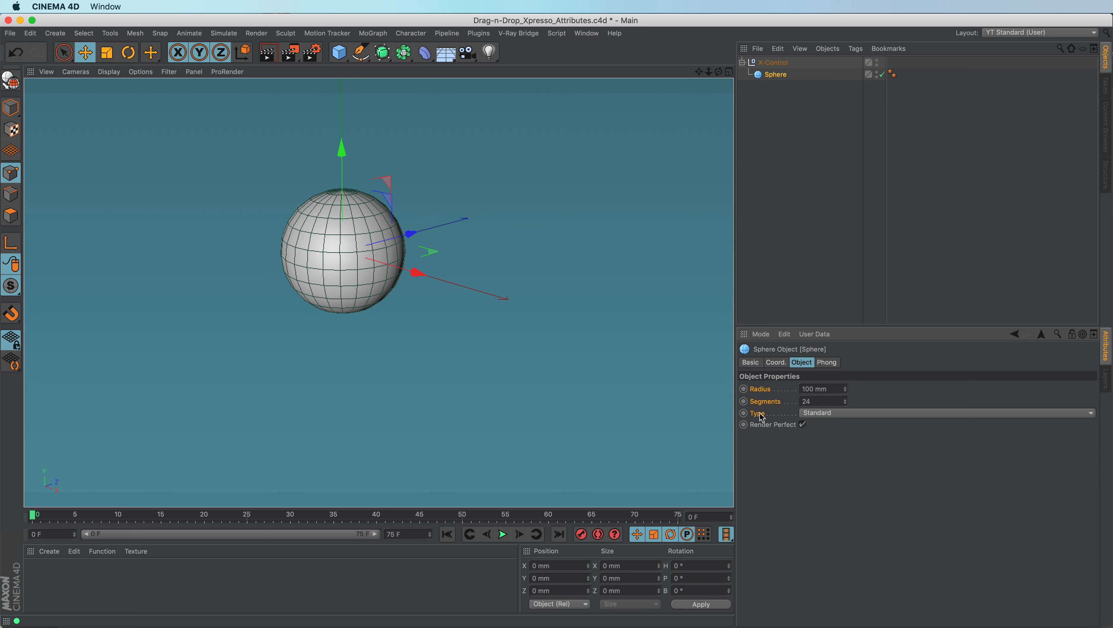
{"action": "right_click", "coordinate": [763, 393]}
{"action": "mouse_move", "coordinate": [797, 422]}
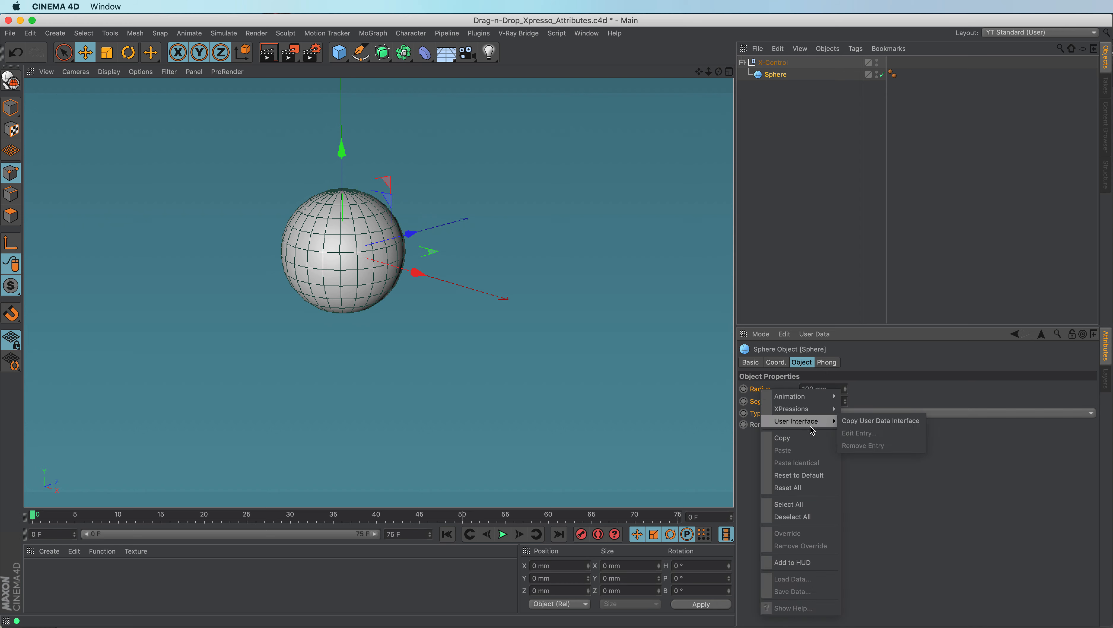
{"action": "left_click", "coordinate": [875, 425]}
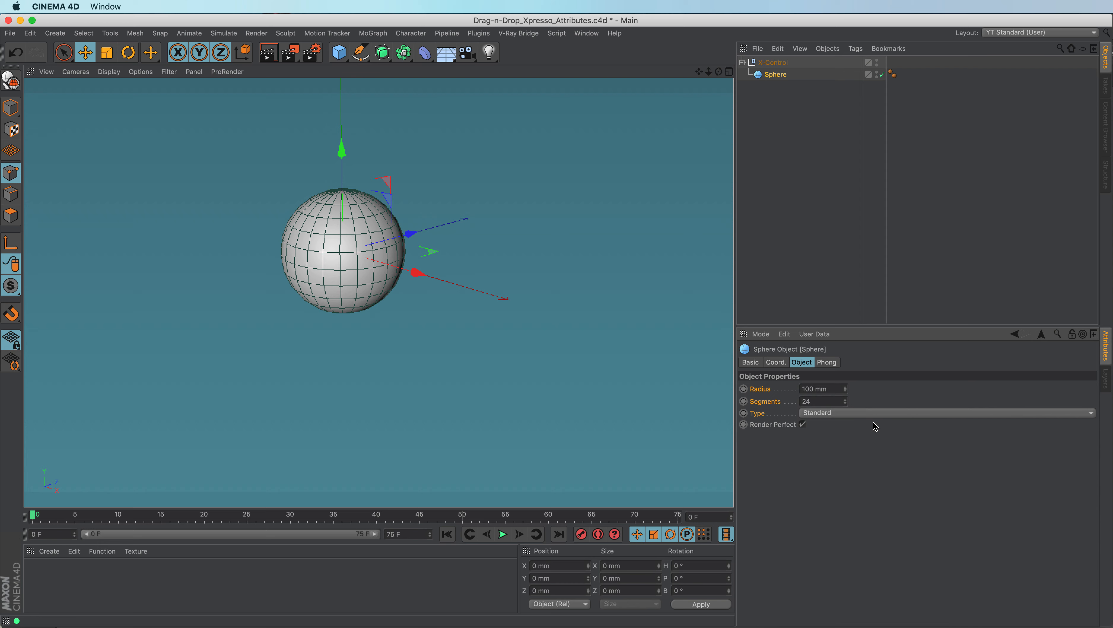
Paste the copied Radius, Segments and Type interface into the X-Control null's user data
{"action": "left_click", "coordinate": [783, 62]}
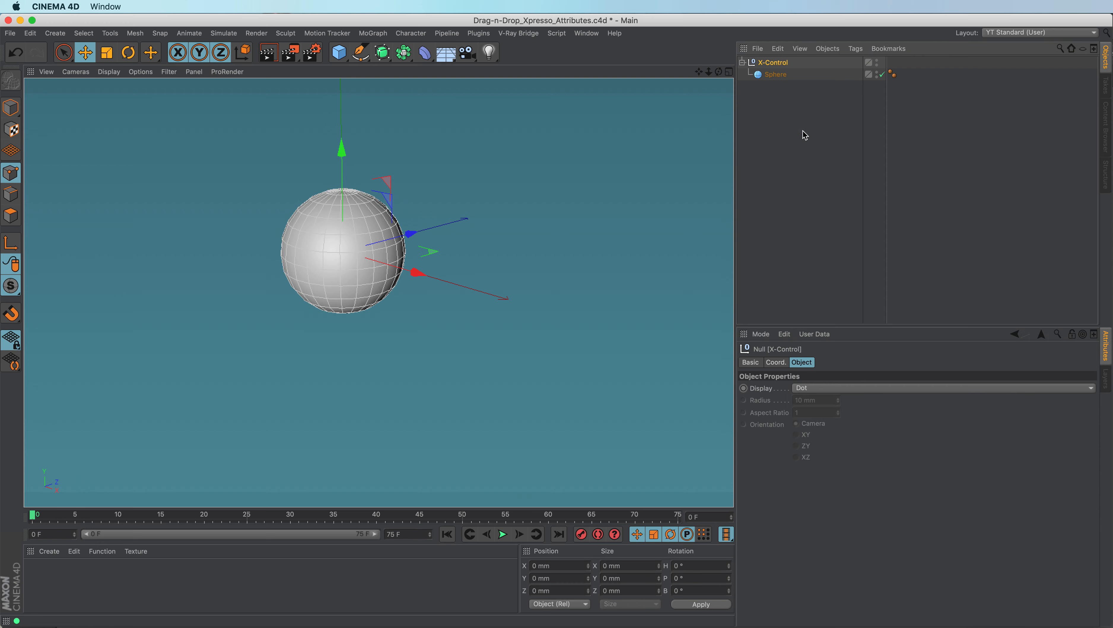
{"action": "left_click", "coordinate": [815, 335]}
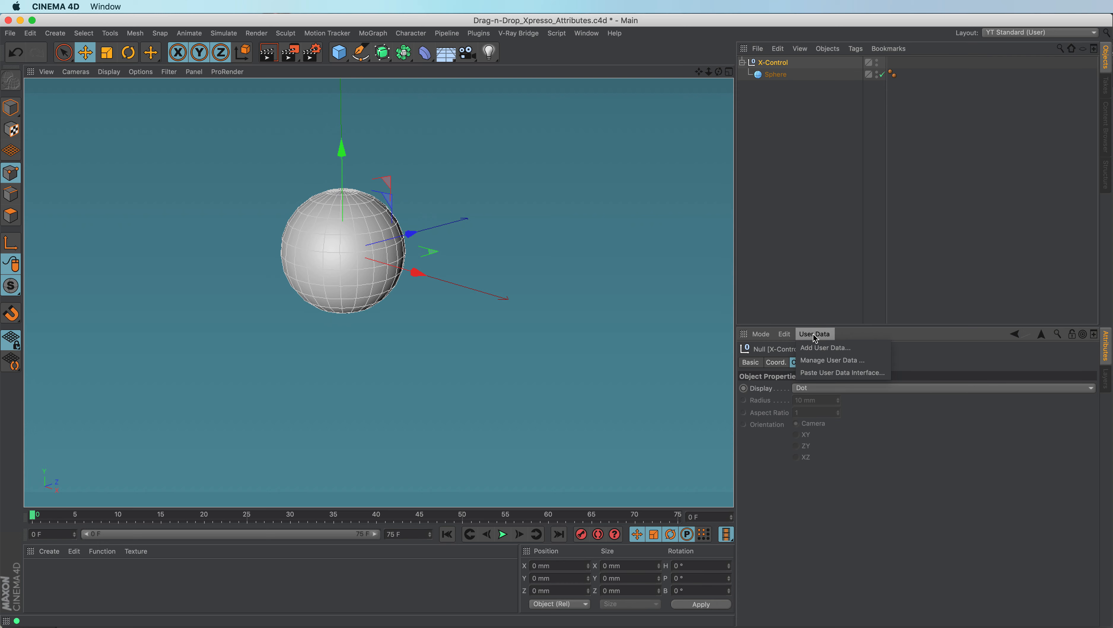
{"action": "left_click", "coordinate": [831, 373]}
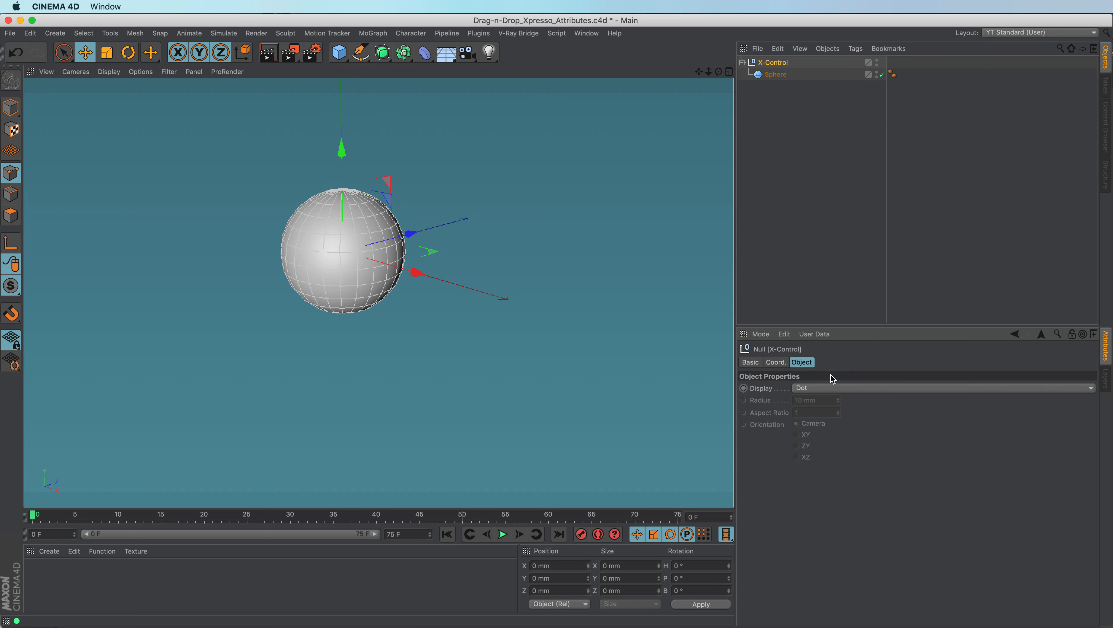
{"action": "left_click_drag", "start_coordinate": [719, 207], "coordinate": [775, 191]}
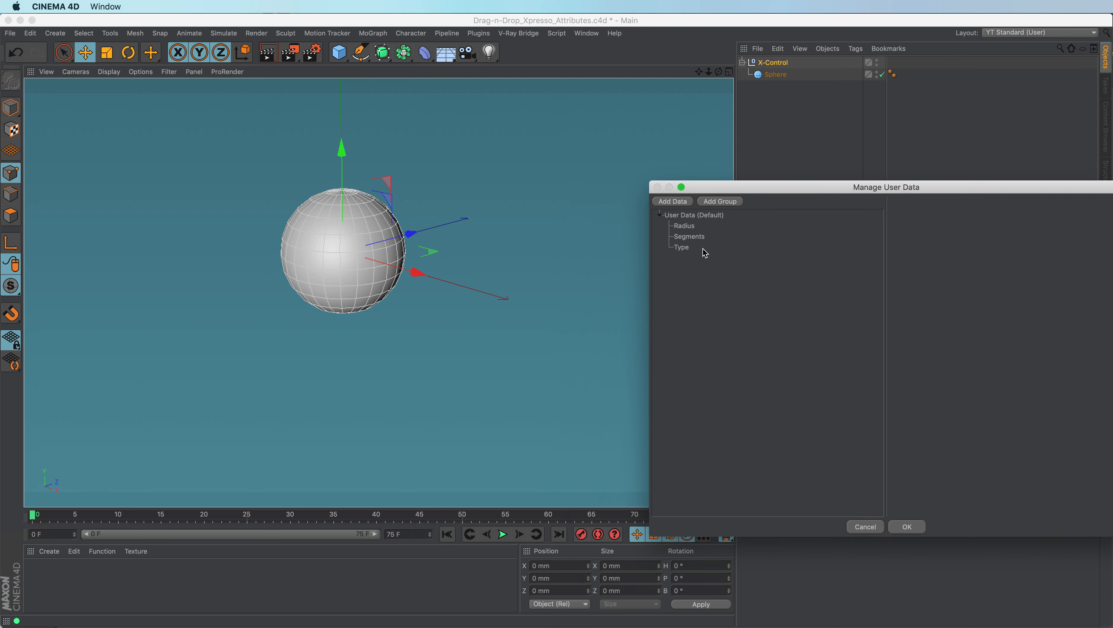
Add a user data group named X-Control and place it at the top level of the user data tree
{"action": "left_click", "coordinate": [720, 201]}
{"action": "double_click", "coordinate": [946, 217]}
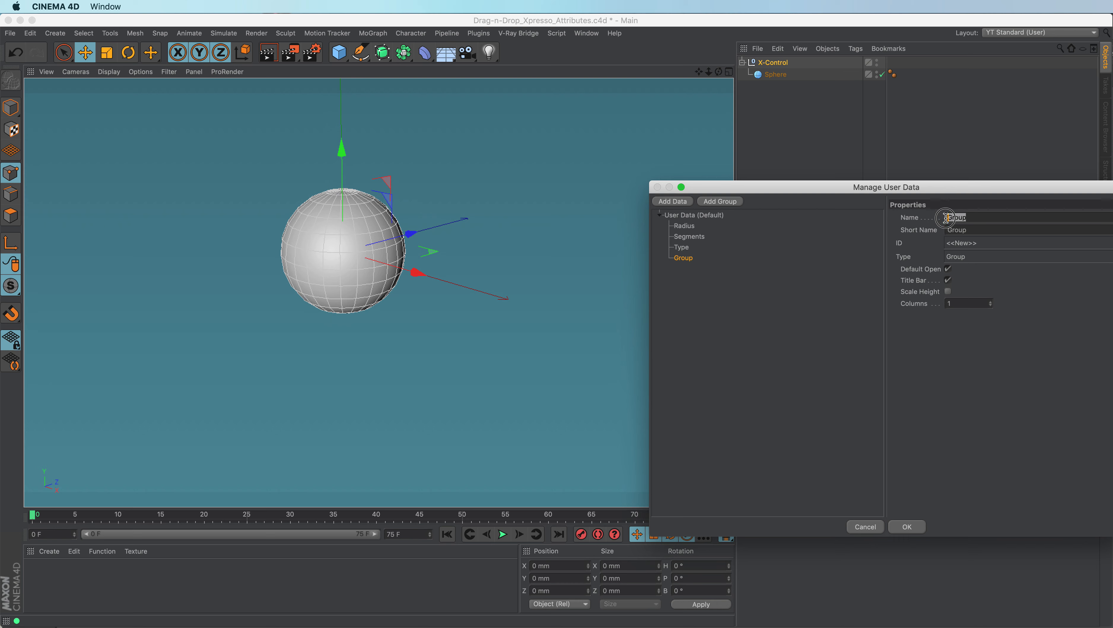
{"action": "type", "text": "X-Control"}
{"action": "key", "text": "Tab"}
{"action": "left_click_drag", "start_coordinate": [691, 258], "coordinate": [691, 276]}
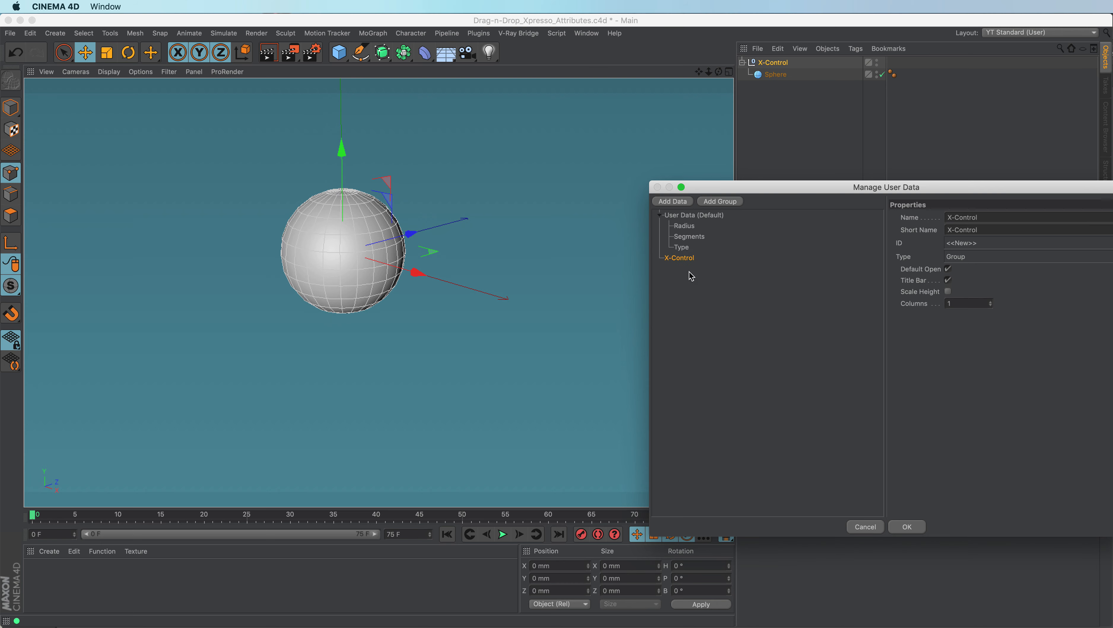
Nest the Radius, Segments and Type entries in the X-Control group, apply the user data, and set its Radius to 29 mm
{"action": "left_click", "coordinate": [684, 226]}
{"action": "left_click", "coordinate": [687, 249], "text": "shift"}
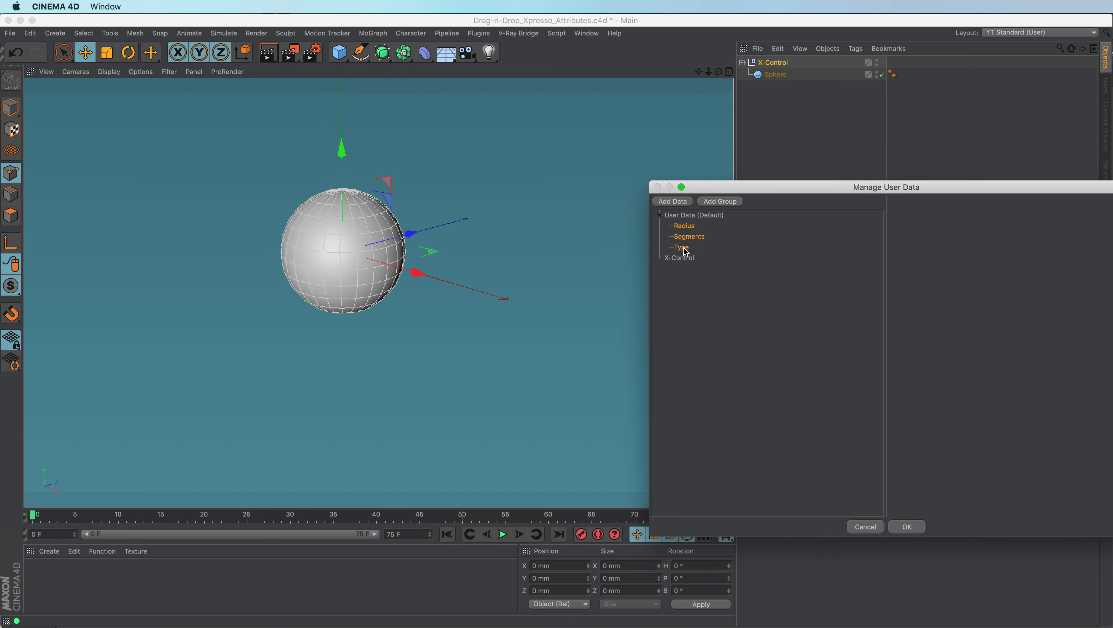
{"action": "mouse_move", "coordinate": [686, 249]}
{"action": "left_mouse_down"}
{"action": "mouse_move", "coordinate": [691, 333]}
{"action": "mouse_move", "coordinate": [690, 261]}
{"action": "left_mouse_up"}
{"action": "left_click", "coordinate": [908, 527]}
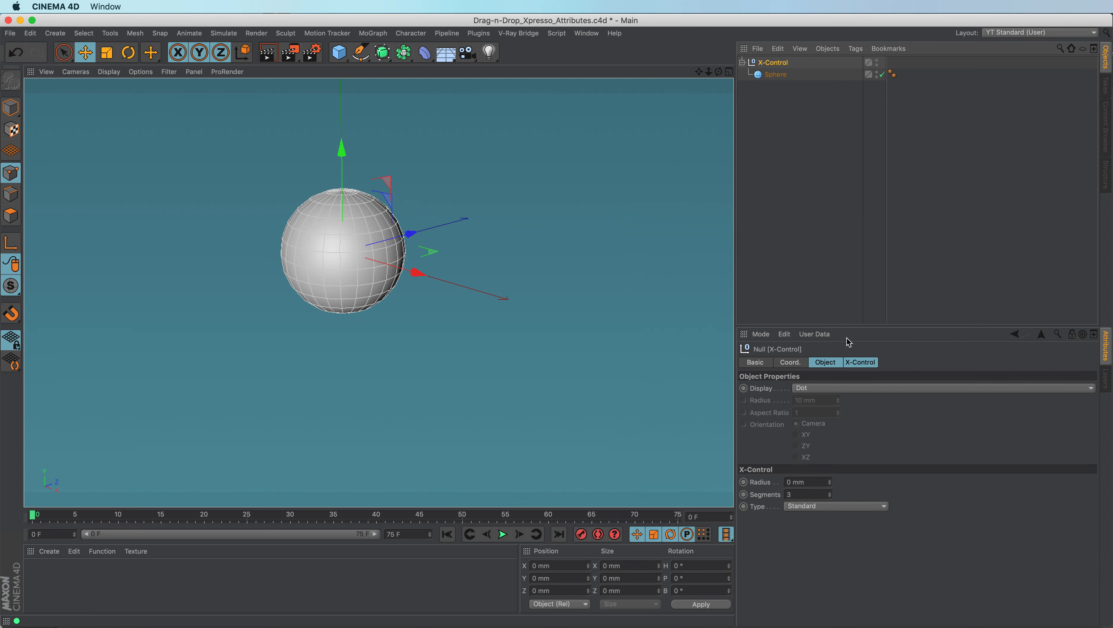
{"action": "left_click", "coordinate": [864, 365]}
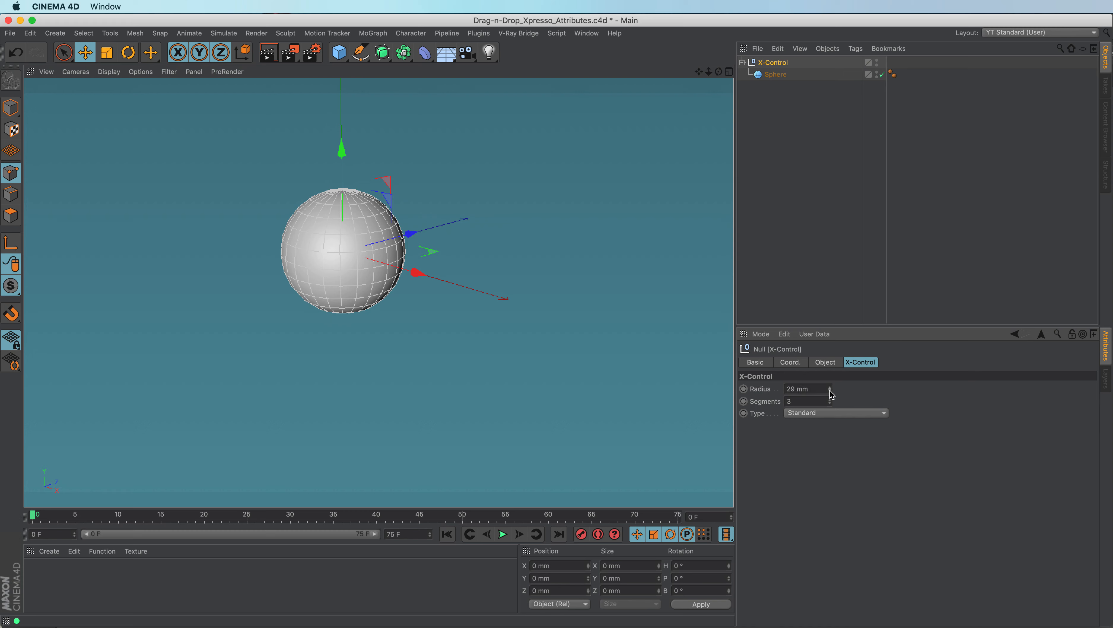
Copy the user data interface of the Sphere's Position coordinates
{"action": "left_click", "coordinate": [774, 77]}
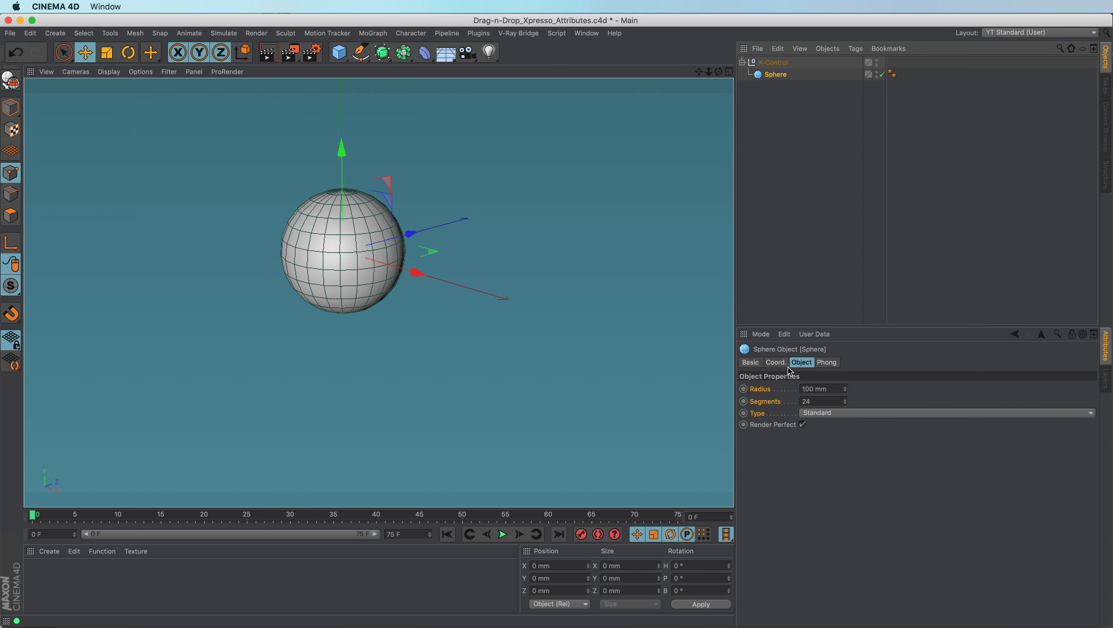
{"action": "left_click", "coordinate": [776, 362]}
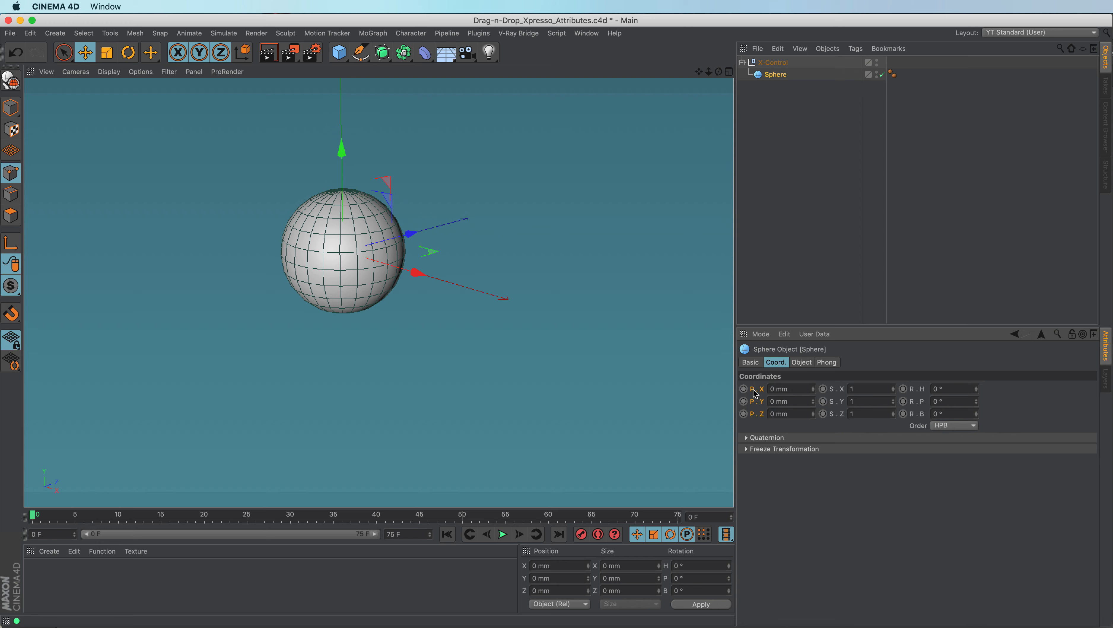
{"action": "right_click", "coordinate": [755, 394]}
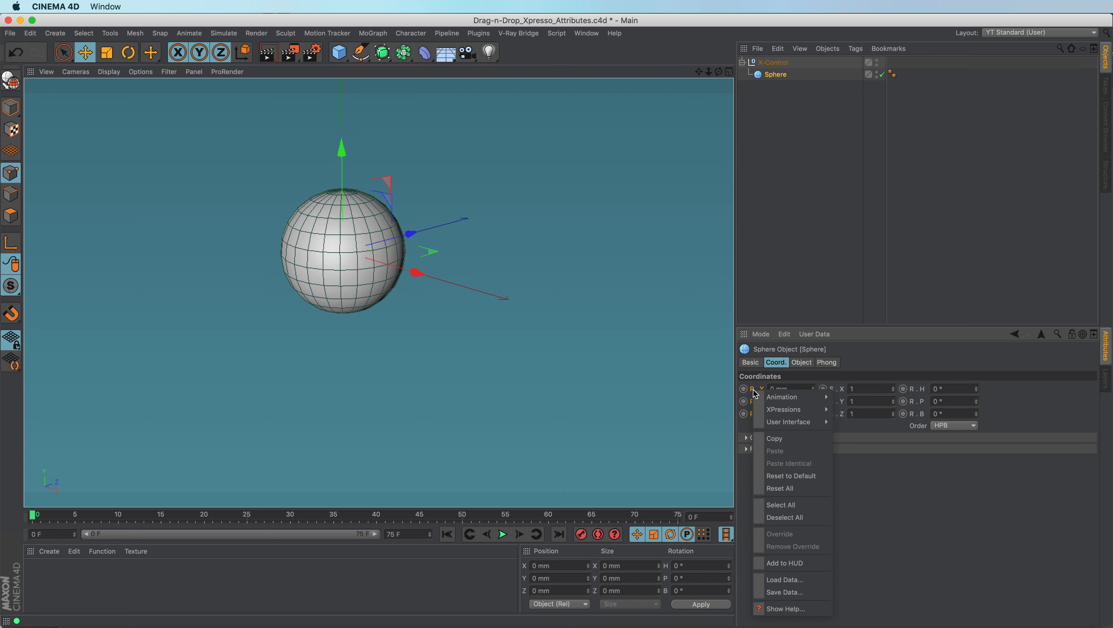
{"action": "mouse_move", "coordinate": [776, 423]}
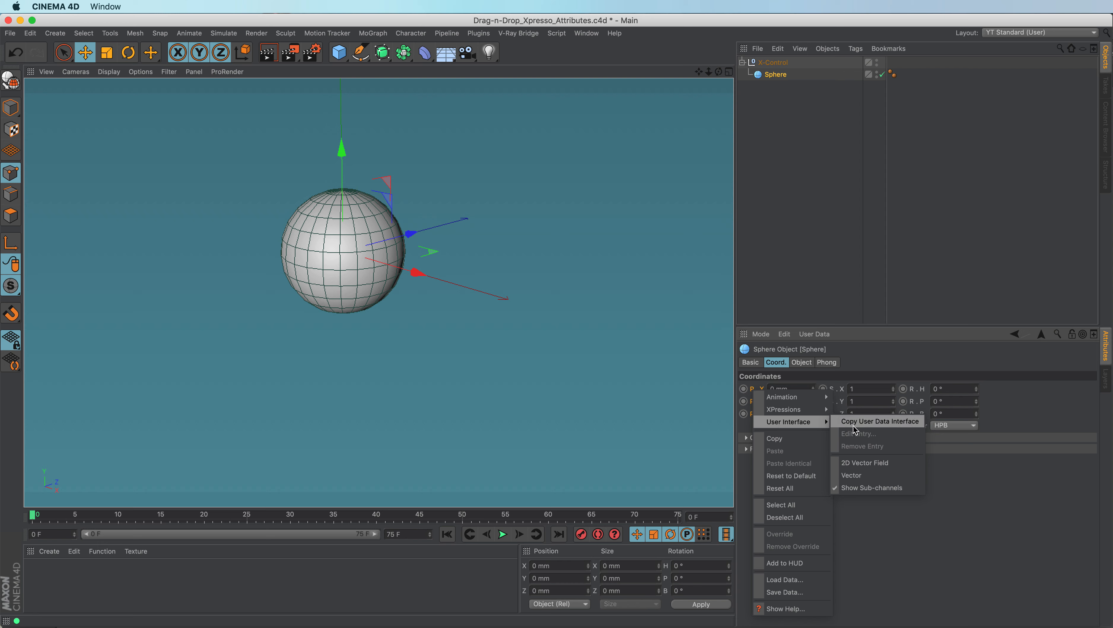
{"action": "left_click", "coordinate": [884, 422]}
Paste the Position interface into the X-Control null's user data and nest it first in the X-Control group
{"action": "left_click", "coordinate": [782, 65]}
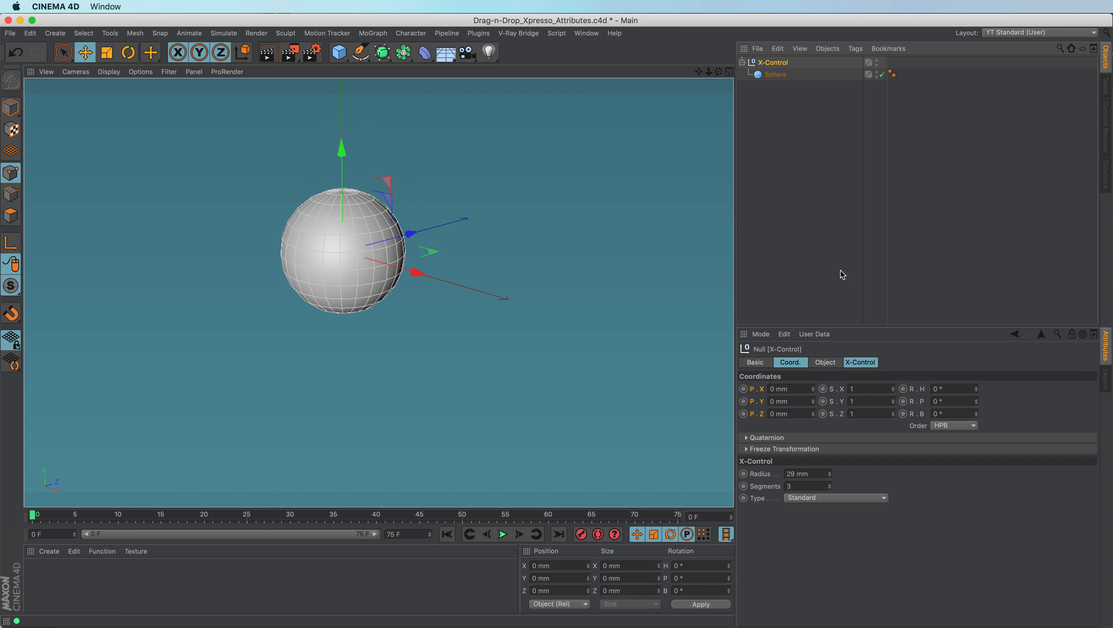
{"action": "left_click", "coordinate": [865, 364]}
{"action": "left_click", "coordinate": [815, 334]}
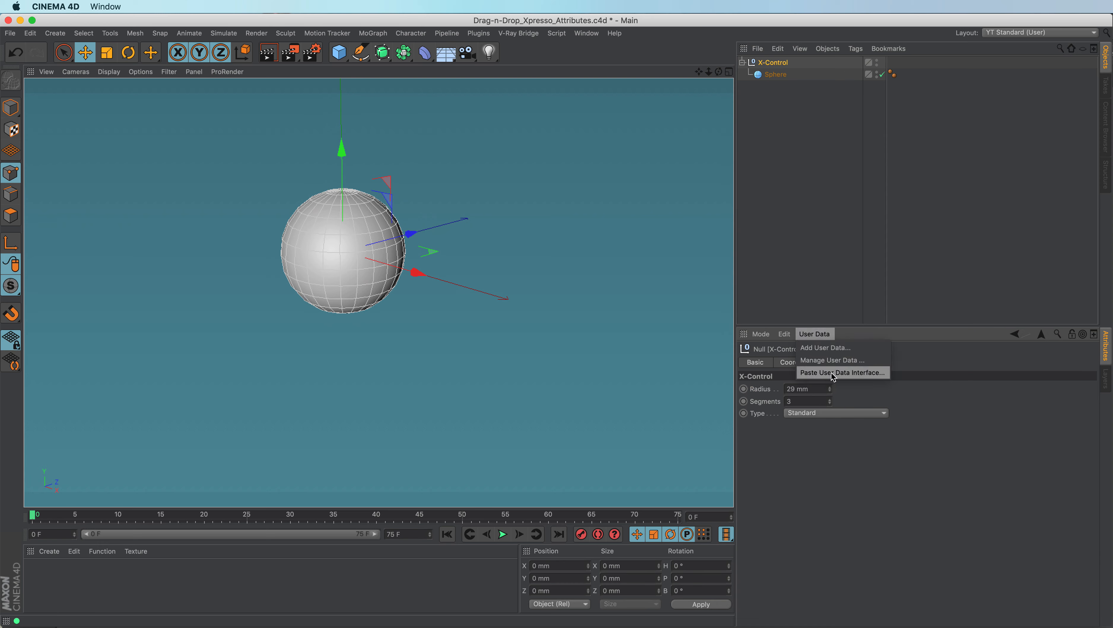
{"action": "left_click", "coordinate": [859, 374]}
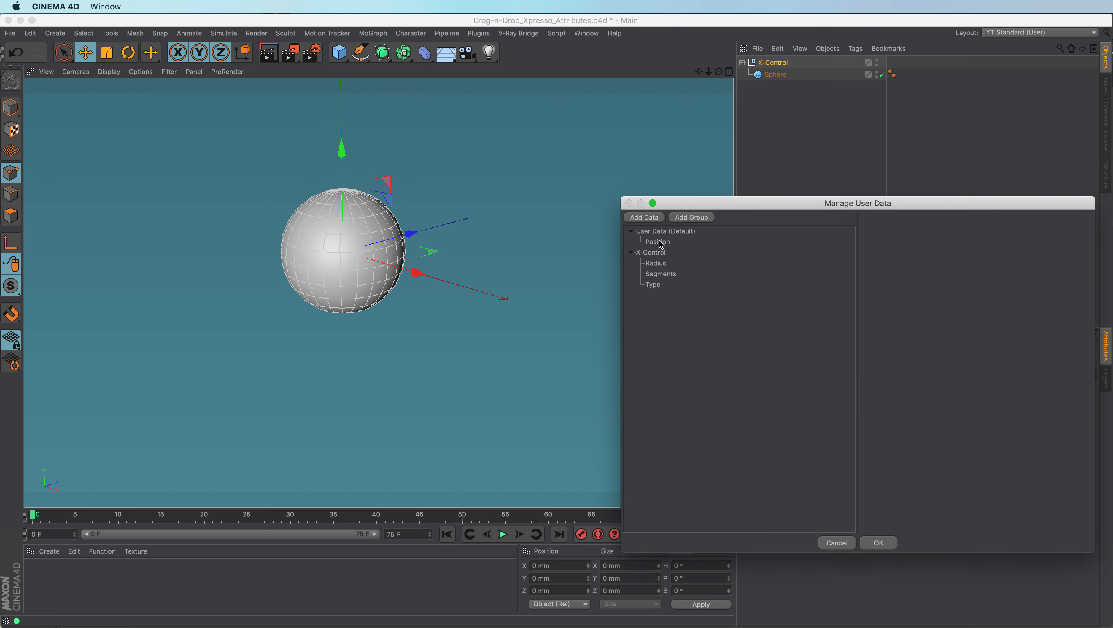
{"action": "left_click_drag", "start_coordinate": [656, 245], "coordinate": [664, 259]}
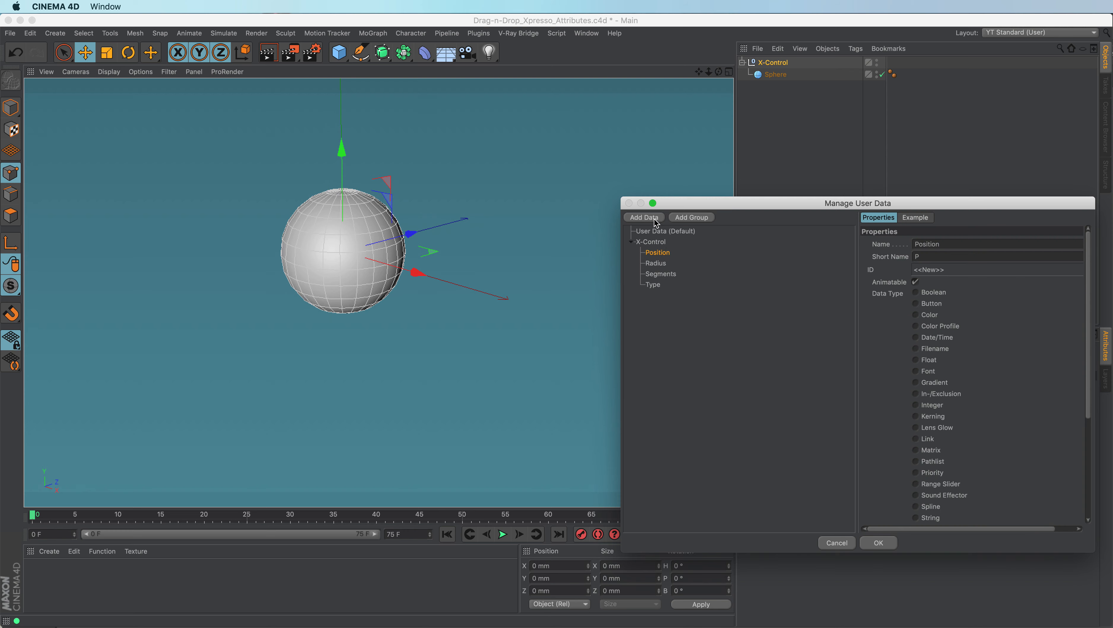
{"action": "left_click", "coordinate": [876, 543]}
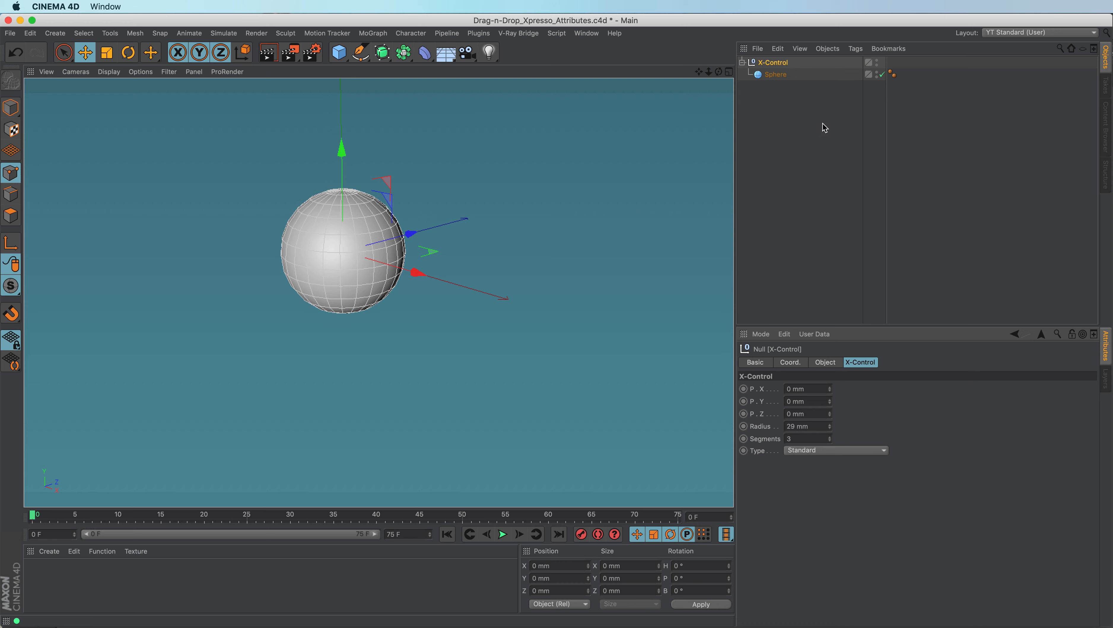
Add an XPresso tag to the X-Control null, then shrink the XPresso Editor and place it below the sphere
{"action": "right_click", "coordinate": [784, 65]}
{"action": "mouse_move", "coordinate": [858, 69]}
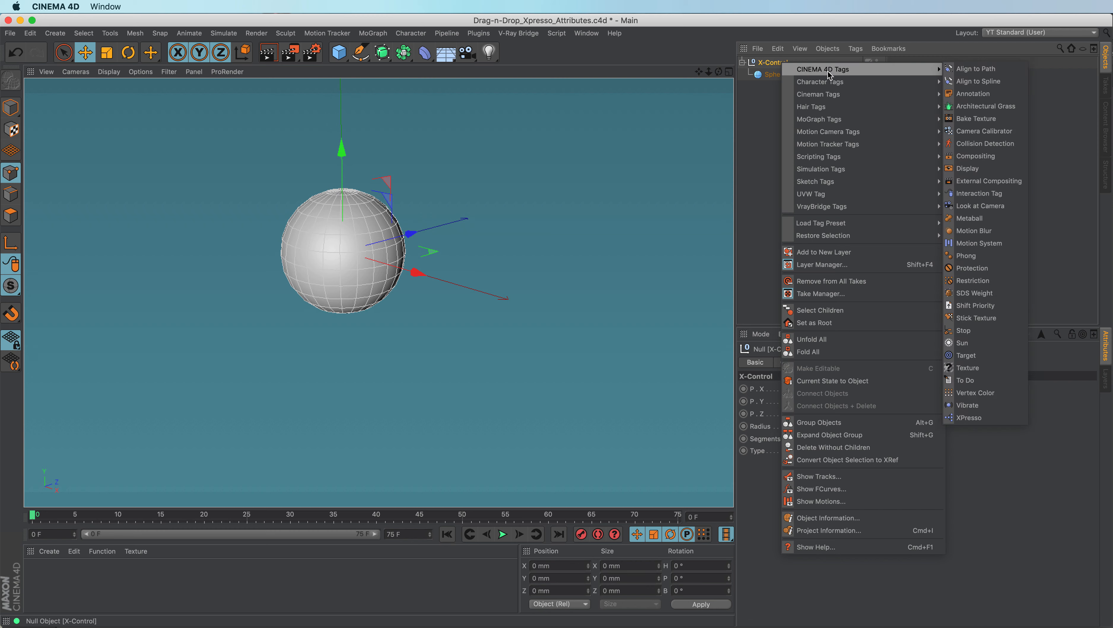
{"action": "left_click", "coordinate": [971, 418]}
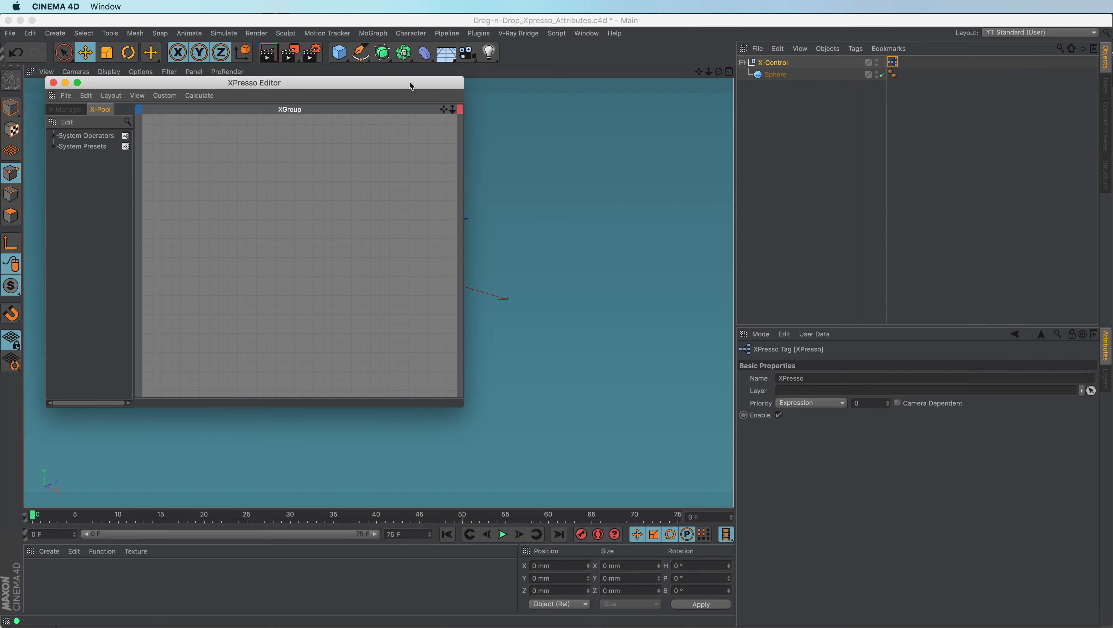
{"action": "left_click_drag", "start_coordinate": [410, 85], "coordinate": [418, 142]}
{"action": "left_click_drag", "start_coordinate": [468, 459], "coordinate": [459, 347]}
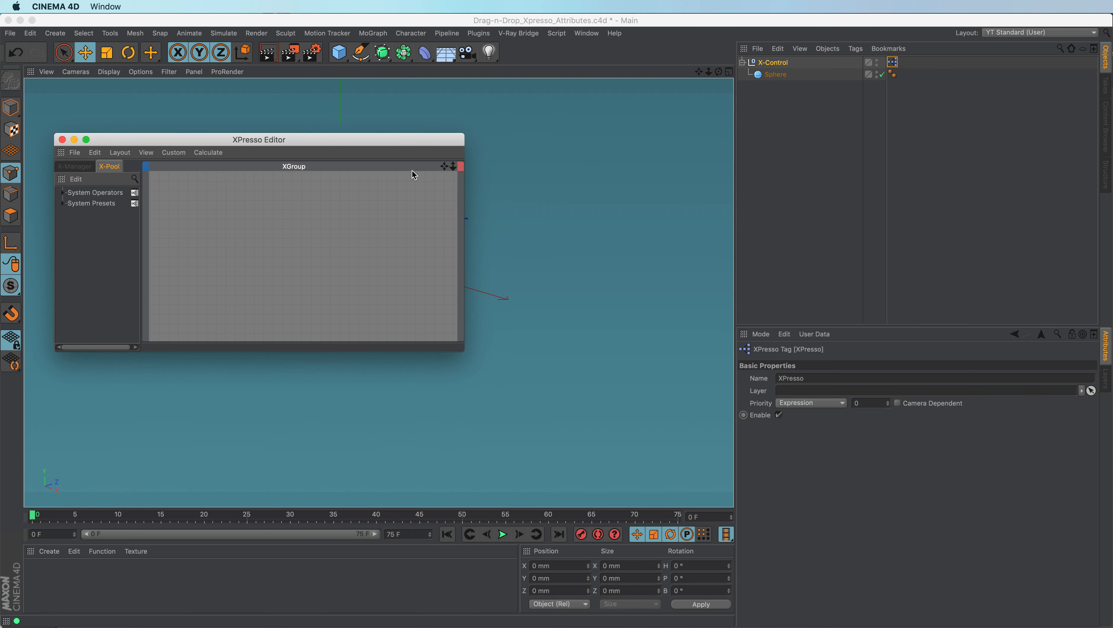
{"action": "left_click_drag", "start_coordinate": [409, 140], "coordinate": [397, 347]}
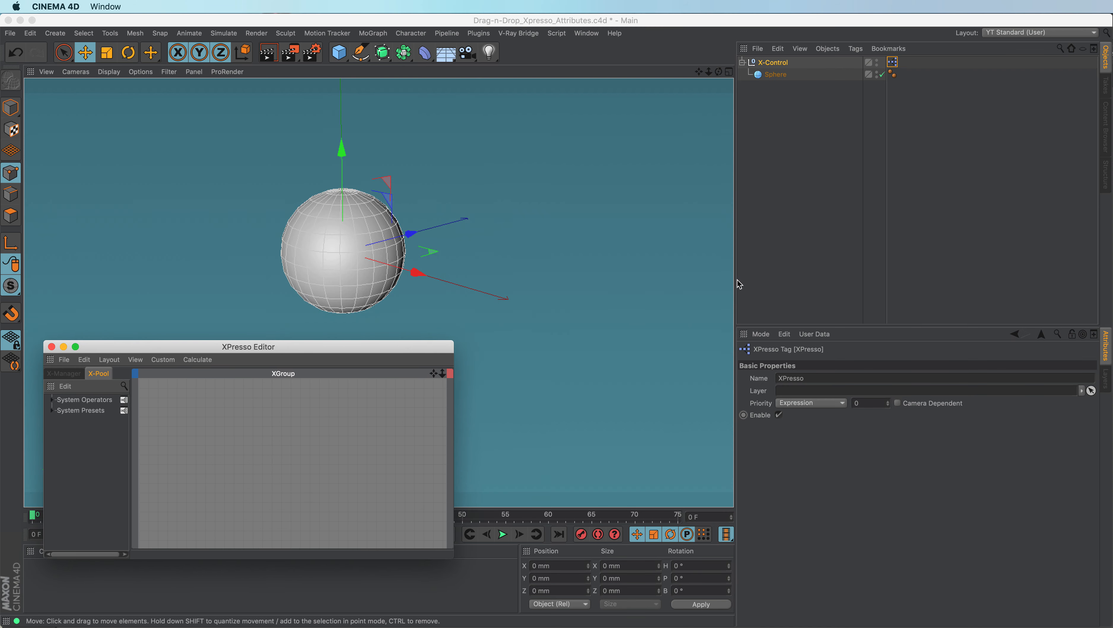
Add X-Control and Sphere nodes to the XPresso graph, enlarge both and arrange them side by side
{"action": "left_click_drag", "start_coordinate": [781, 66], "coordinate": [181, 429]}
{"action": "left_click_drag", "start_coordinate": [775, 74], "coordinate": [291, 427]}
{"action": "left_click_drag", "start_coordinate": [204, 437], "coordinate": [254, 472]}
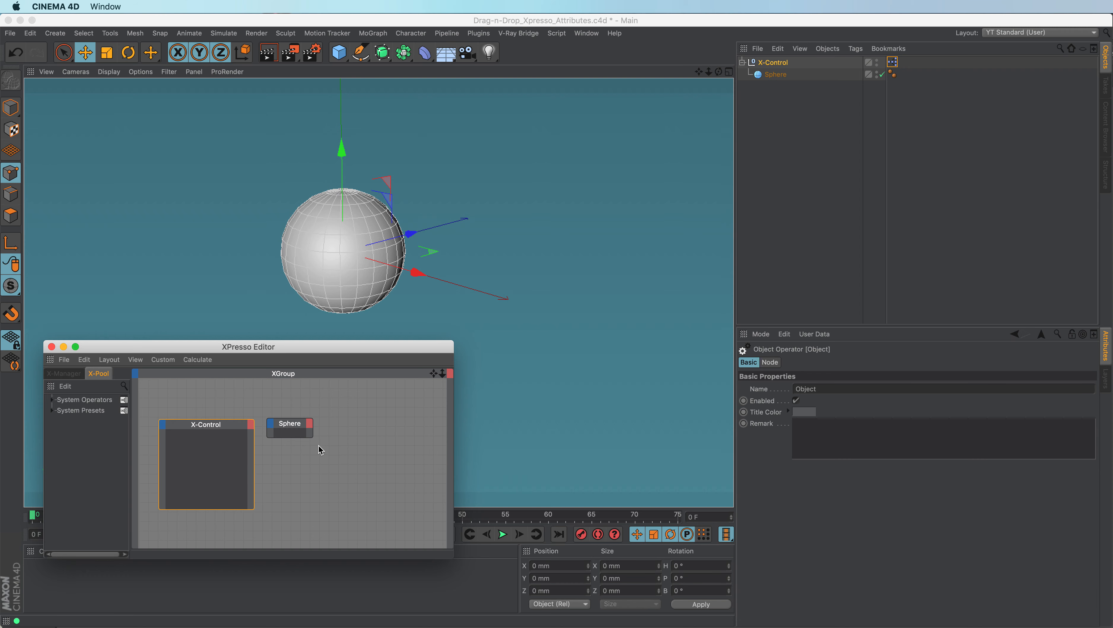
{"action": "left_click_drag", "start_coordinate": [311, 431], "coordinate": [409, 511]}
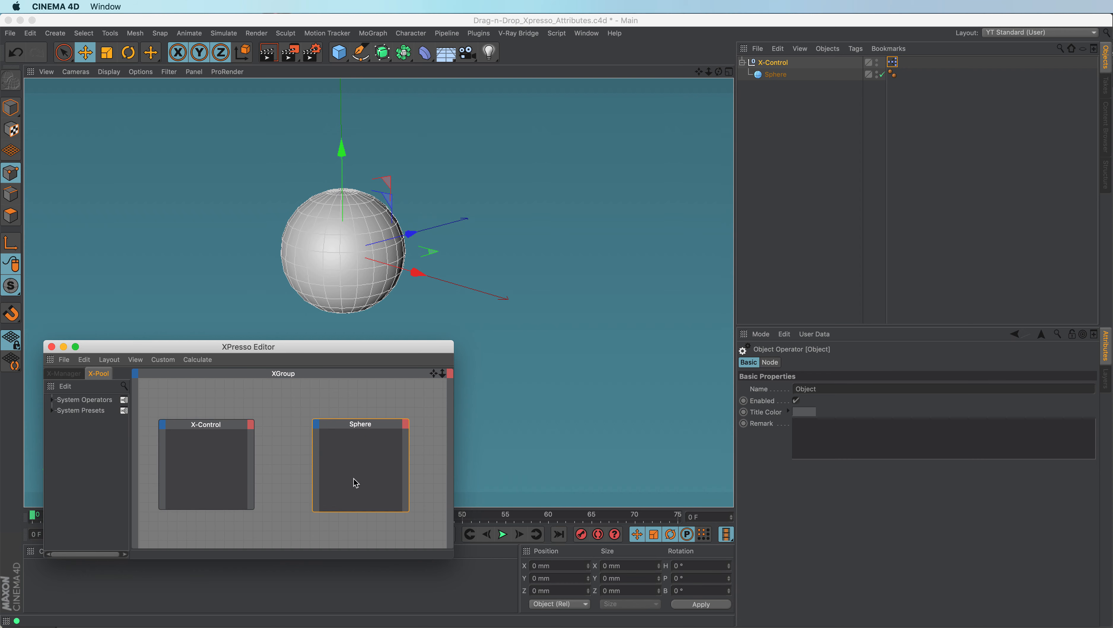
{"action": "left_click_drag", "start_coordinate": [359, 424], "coordinate": [346, 423]}
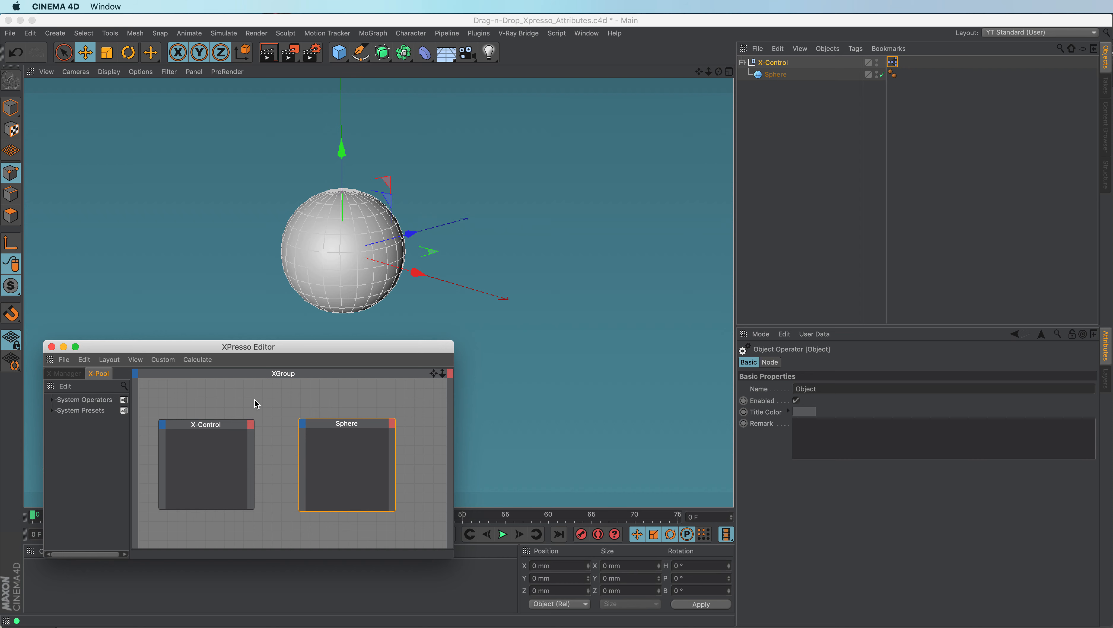
{"action": "left_click", "coordinate": [252, 429]}
{"action": "mouse_move", "coordinate": [269, 444]}
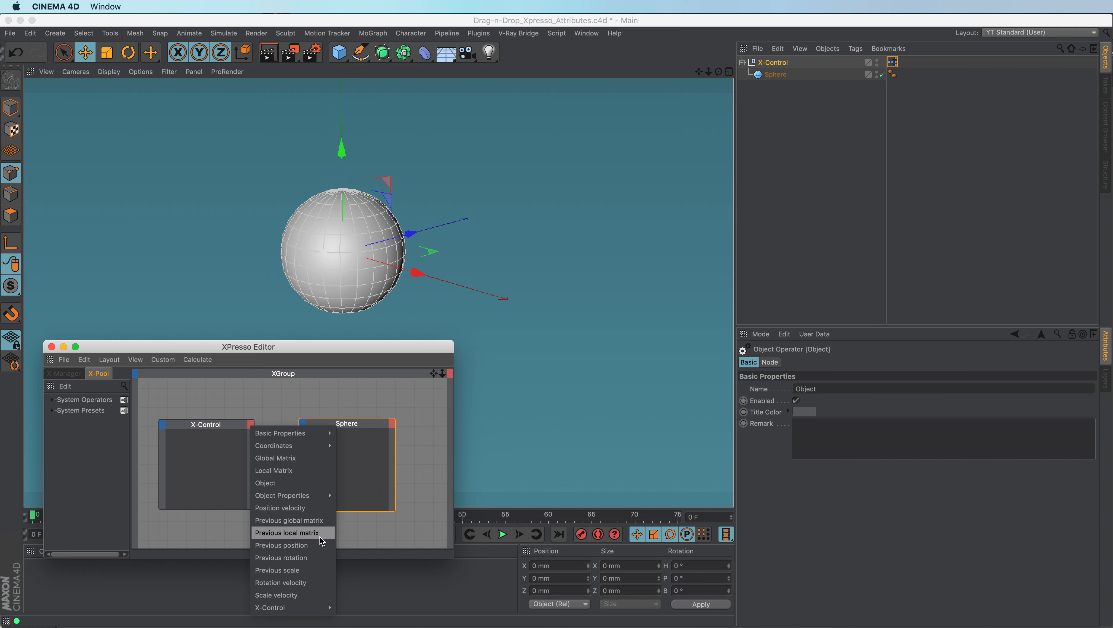
{"action": "left_click", "coordinate": [261, 413]}
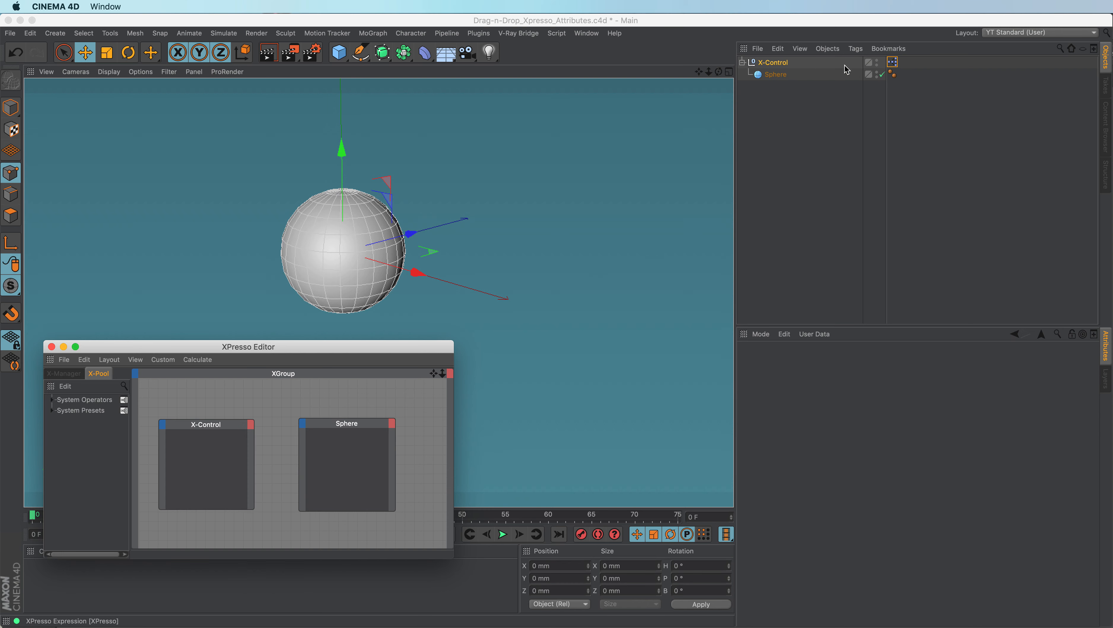
{"action": "left_click", "coordinate": [774, 62]}
{"action": "left_click", "coordinate": [819, 335]}
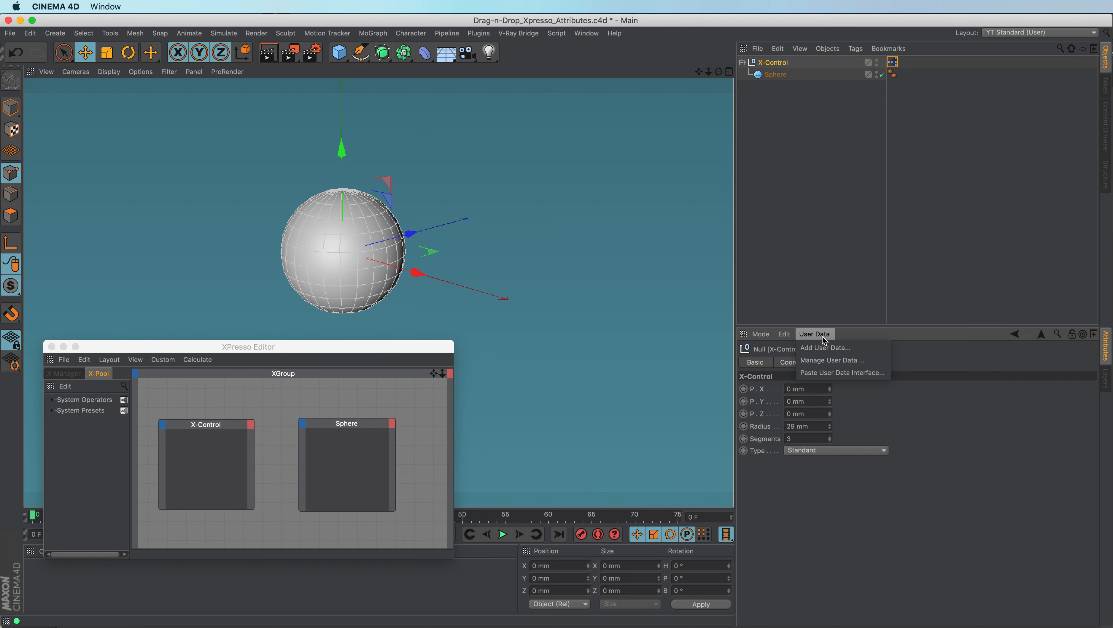
{"action": "left_click", "coordinate": [811, 314]}
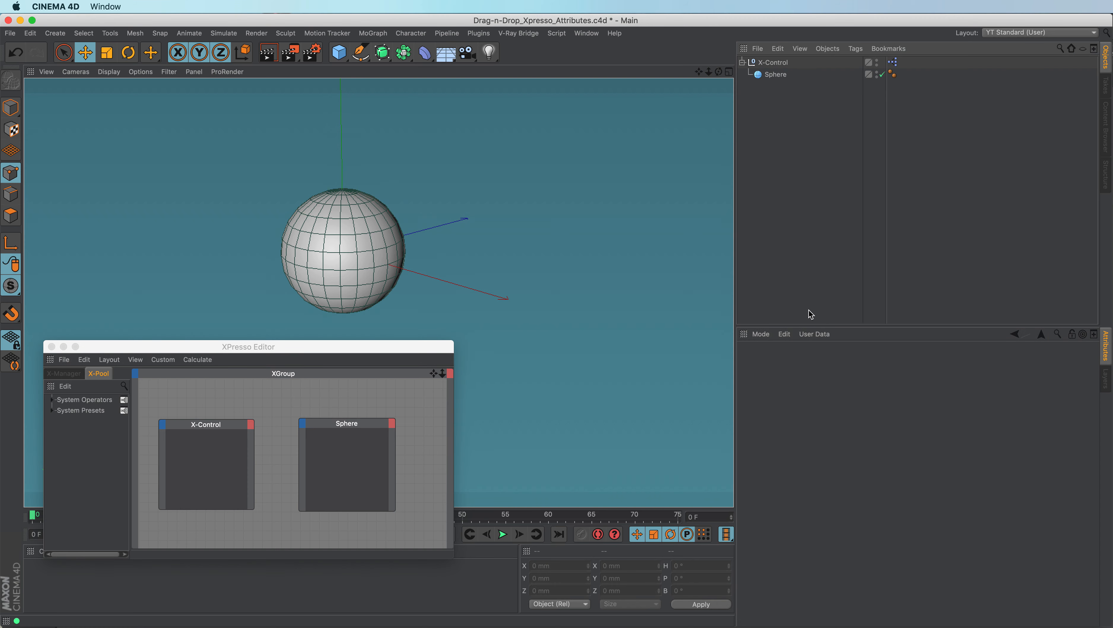
Add Position, Radius, Segments and Type output ports to the X-Control node from the null's copied user data
{"action": "left_click", "coordinate": [774, 62]}
{"action": "left_click", "coordinate": [863, 372]}
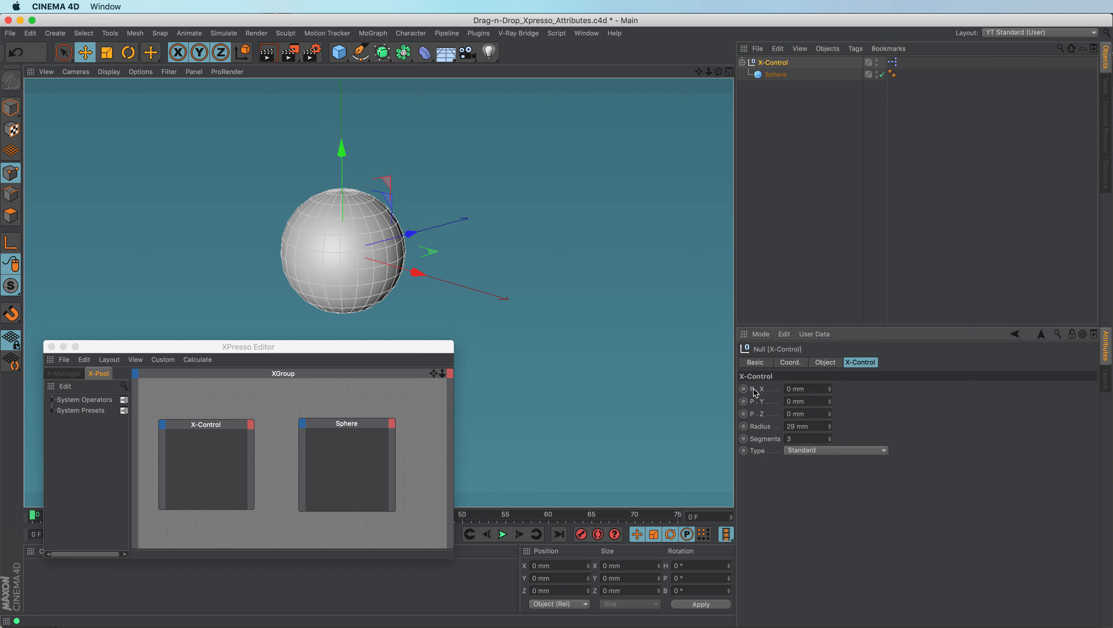
{"action": "left_click_drag", "start_coordinate": [756, 392], "coordinate": [253, 428]}
{"action": "left_click", "coordinate": [762, 426]}
{"action": "left_click_drag", "start_coordinate": [765, 430], "coordinate": [253, 427]}
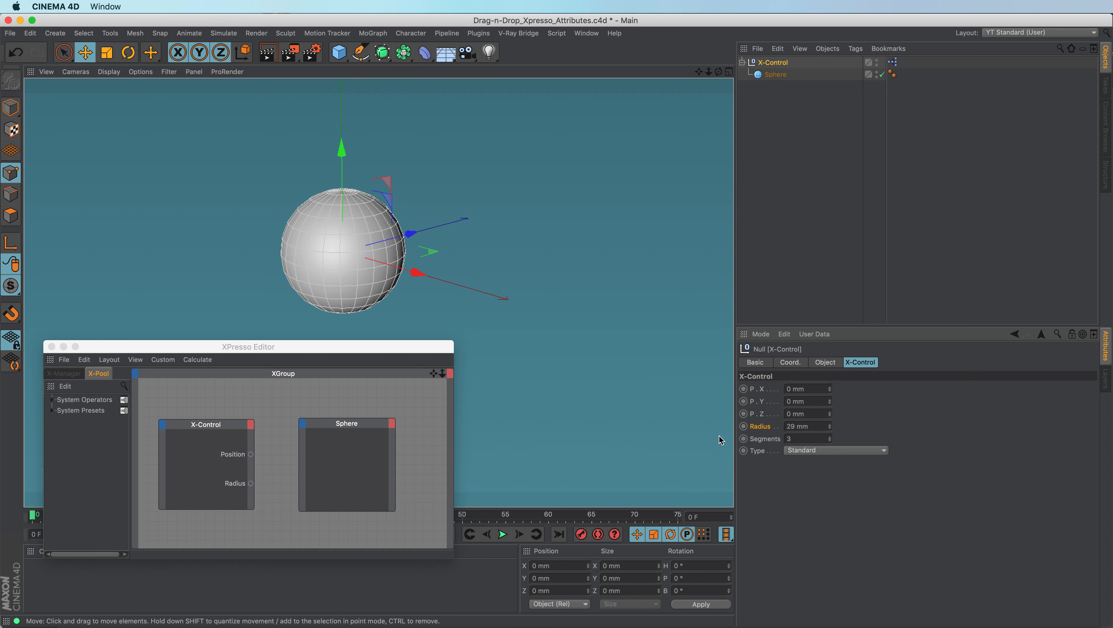
{"action": "left_click_drag", "start_coordinate": [768, 440], "coordinate": [249, 429]}
{"action": "left_click_drag", "start_coordinate": [764, 452], "coordinate": [249, 428]}
Add Position, Radius, Segments and Type input ports to the Sphere node from the Sphere's own attributes
{"action": "left_click", "coordinate": [776, 75]}
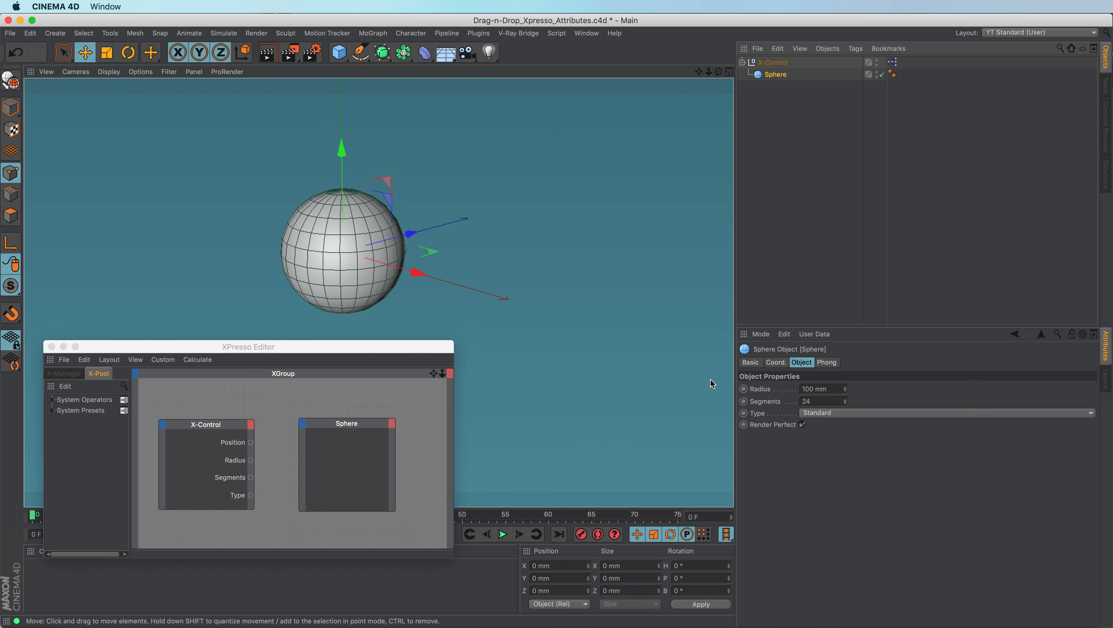
{"action": "left_click", "coordinate": [776, 362]}
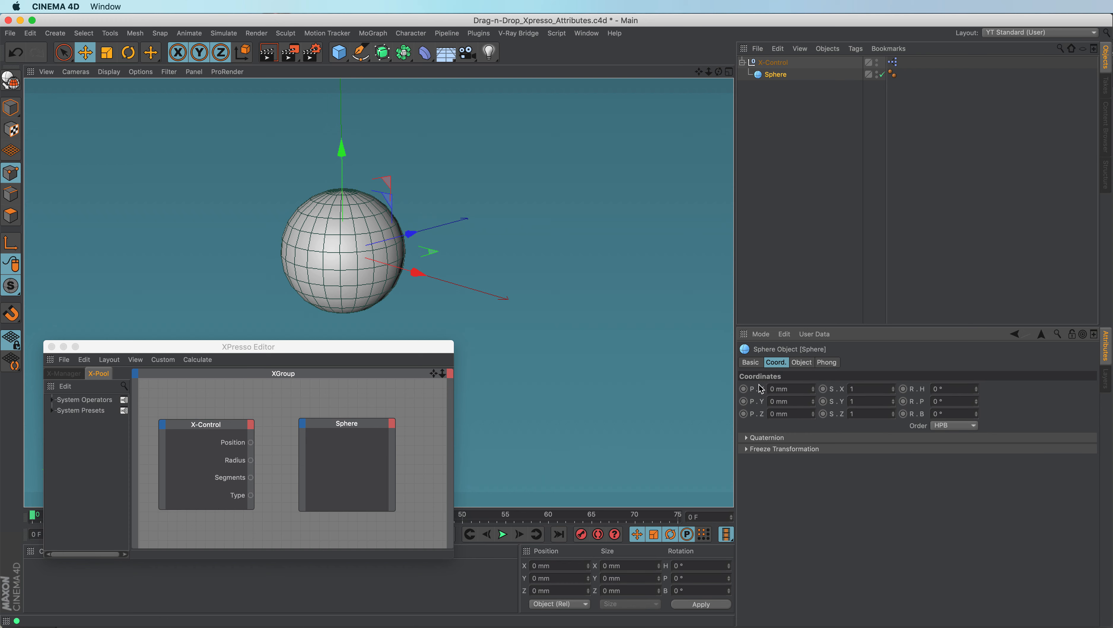
{"action": "left_click_drag", "start_coordinate": [755, 395], "coordinate": [320, 419]}
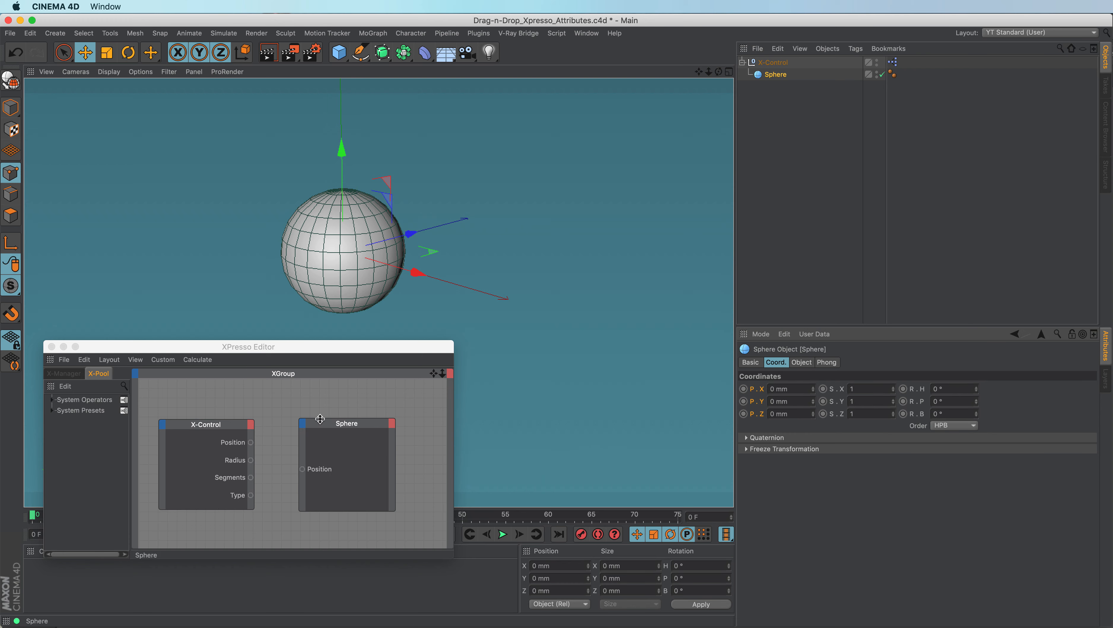
{"action": "left_click", "coordinate": [802, 365]}
{"action": "left_click_drag", "start_coordinate": [765, 394], "coordinate": [320, 427]}
{"action": "left_click_drag", "start_coordinate": [765, 402], "coordinate": [300, 429]}
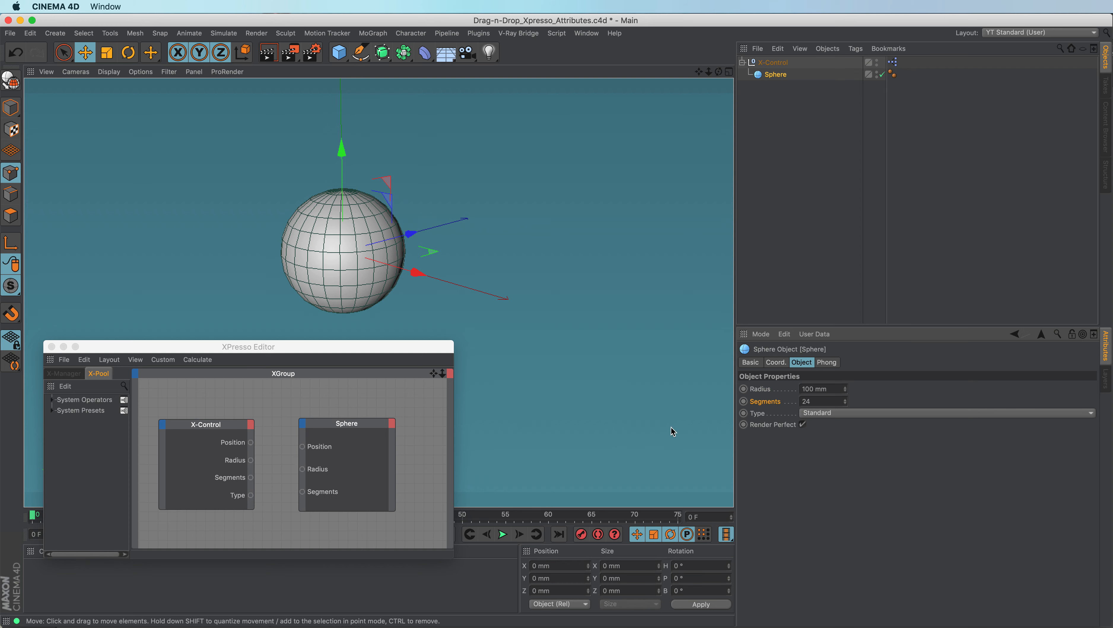
{"action": "left_click_drag", "start_coordinate": [759, 414], "coordinate": [306, 427]}
Set X-Control's user data to P.X 56 mm, P.Y 51 mm, P.Z 41 mm and Type Tetrahedron
{"action": "left_click_drag", "start_coordinate": [372, 346], "coordinate": [440, 382]}
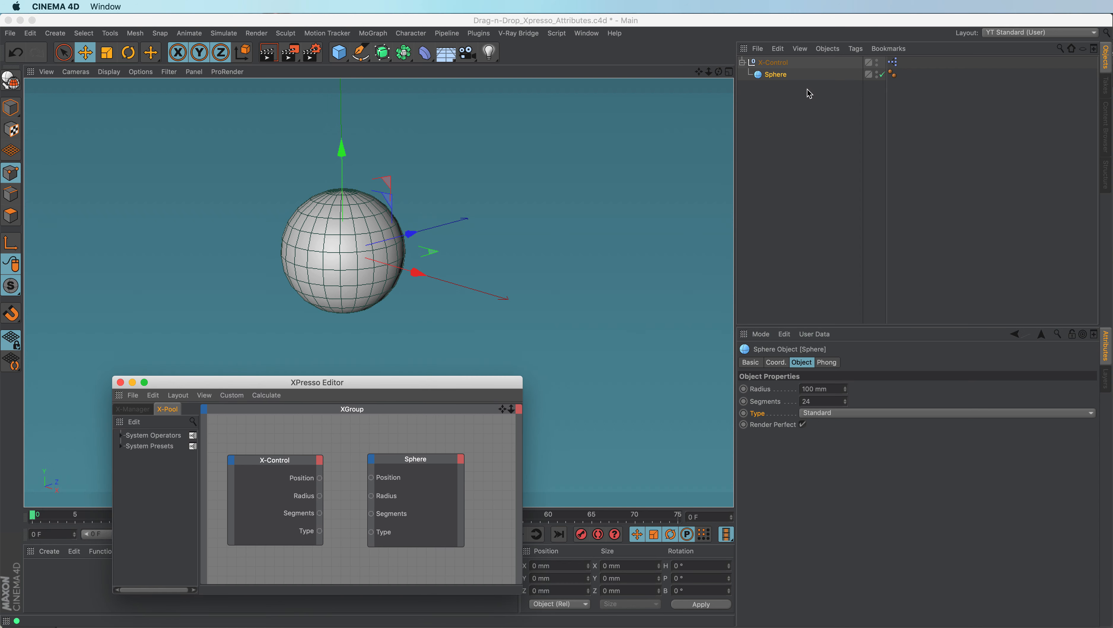
{"action": "left_click", "coordinate": [743, 64]}
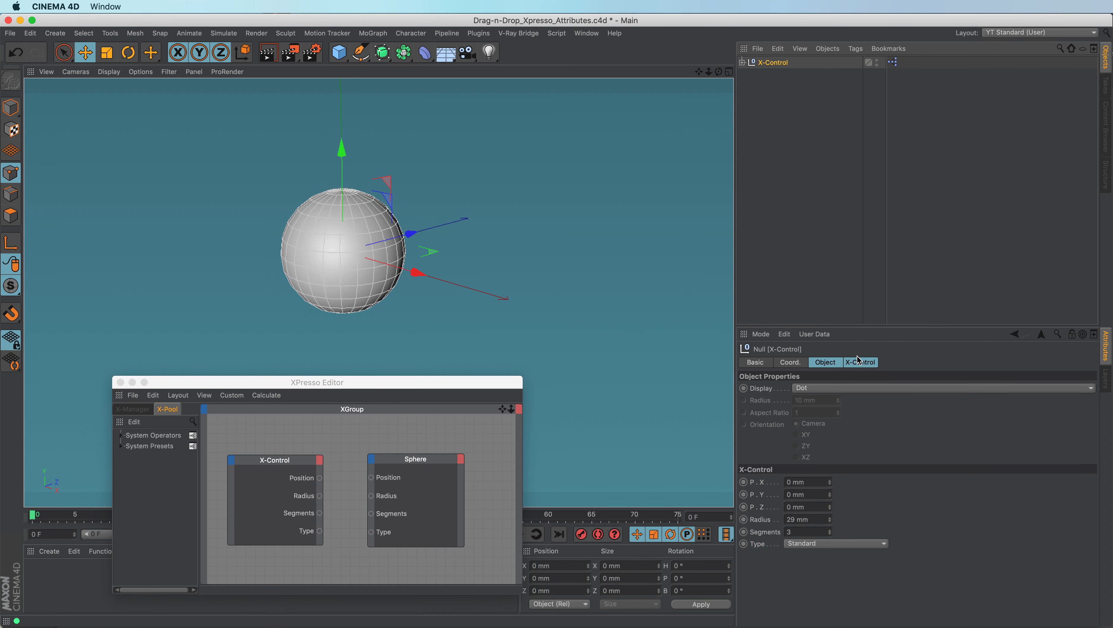
{"action": "left_click", "coordinate": [861, 363]}
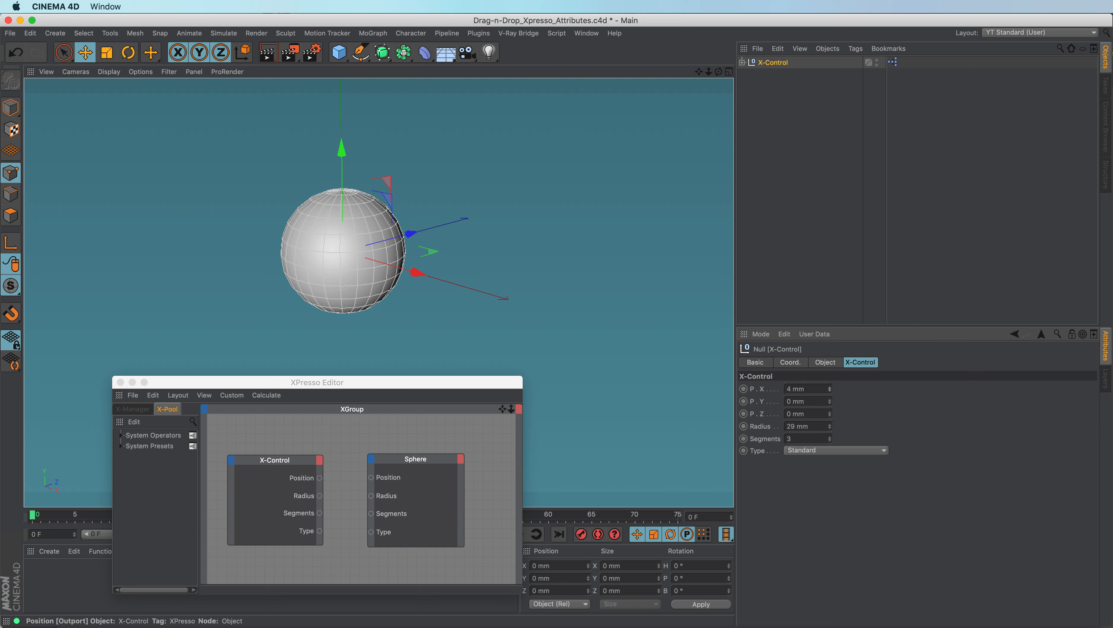
{"action": "mouse_move", "coordinate": [829, 389]}
{"action": "left_mouse_down"}
{"action": "mouse_move", "coordinate": [830, 366]}
{"action": "mouse_move", "coordinate": [829, 396]}
{"action": "left_mouse_up"}
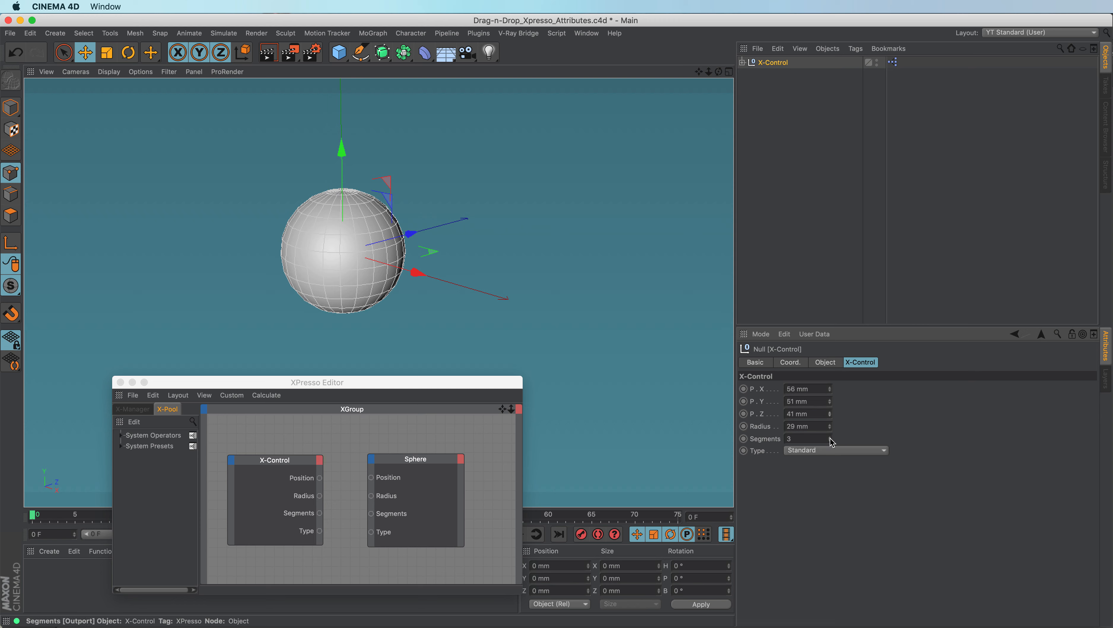
{"action": "left_click", "coordinate": [837, 450]}
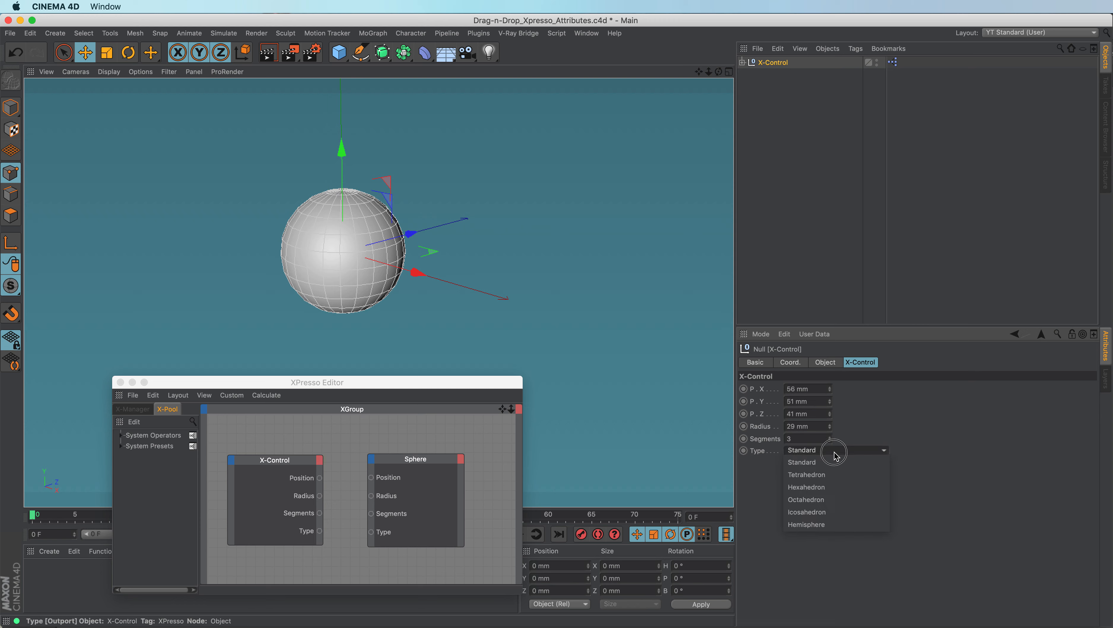
{"action": "left_click", "coordinate": [837, 476]}
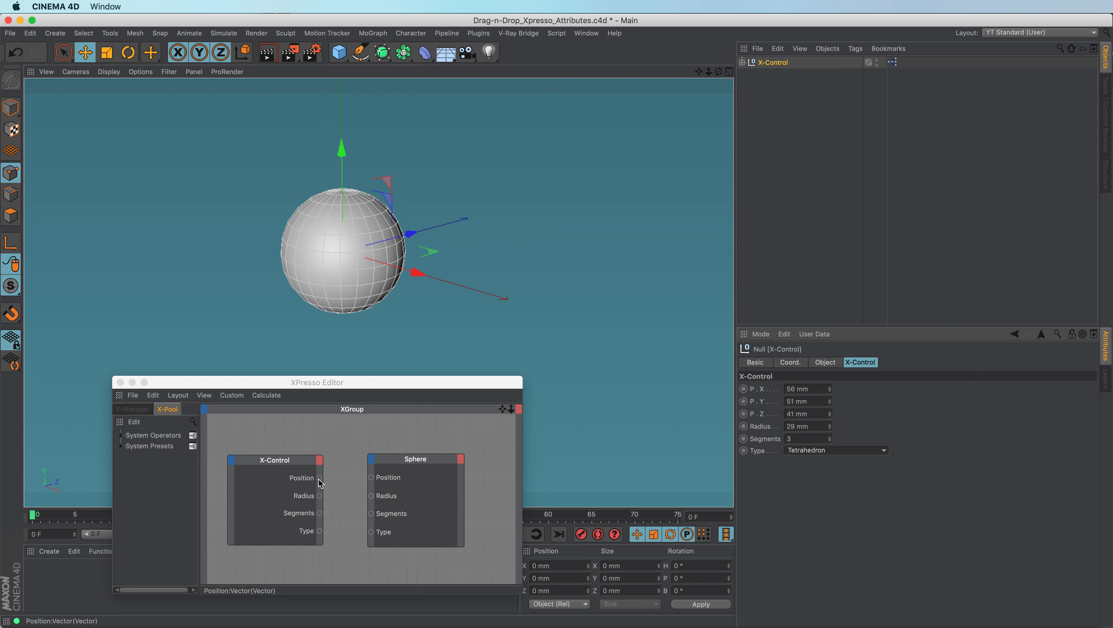
Connect X-Control's Position, Radius, Segments and Type outputs to the matching Sphere inputs and show the null's user data
{"action": "left_click_drag", "start_coordinate": [320, 479], "coordinate": [372, 532]}
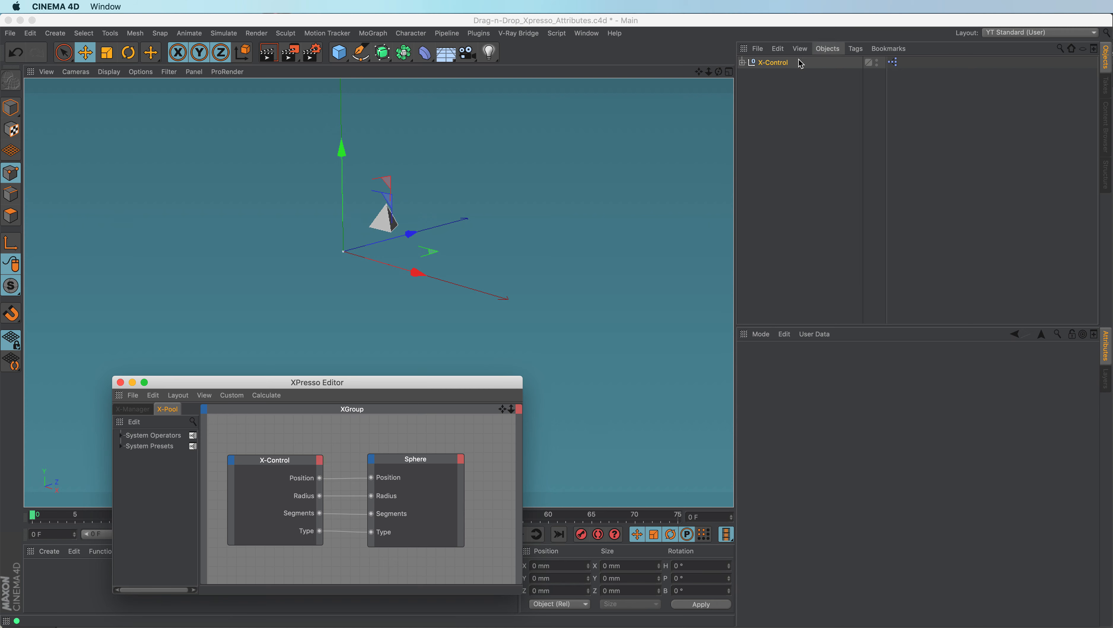
{"action": "left_click", "coordinate": [782, 65]}
{"action": "left_click", "coordinate": [861, 363]}
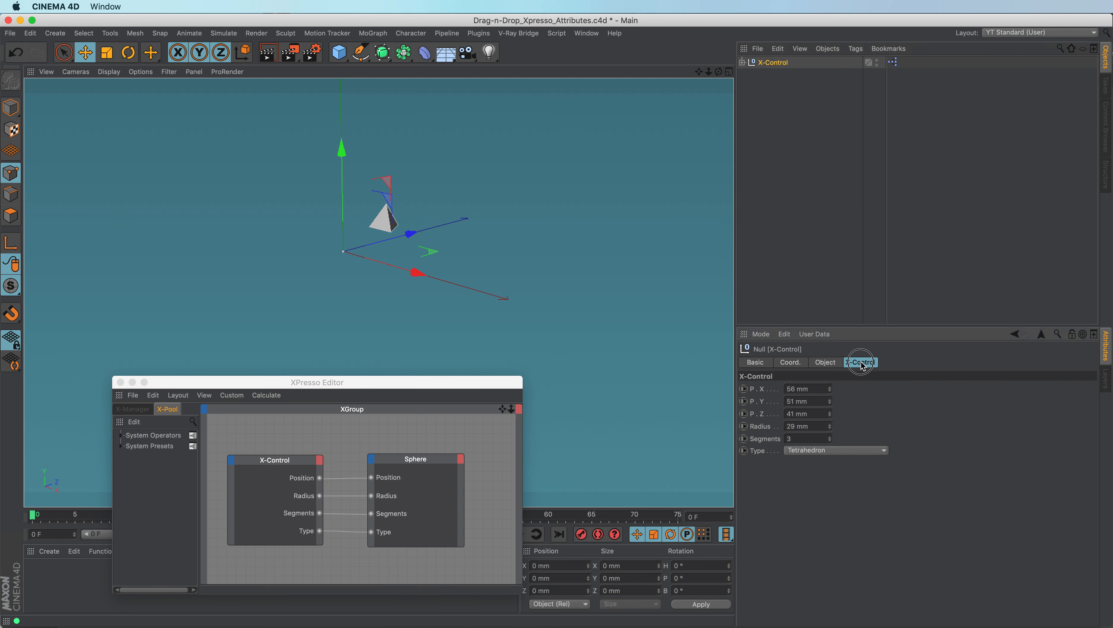
{"action": "left_click", "coordinate": [372, 462]}
{"action": "mouse_move", "coordinate": [401, 471]}
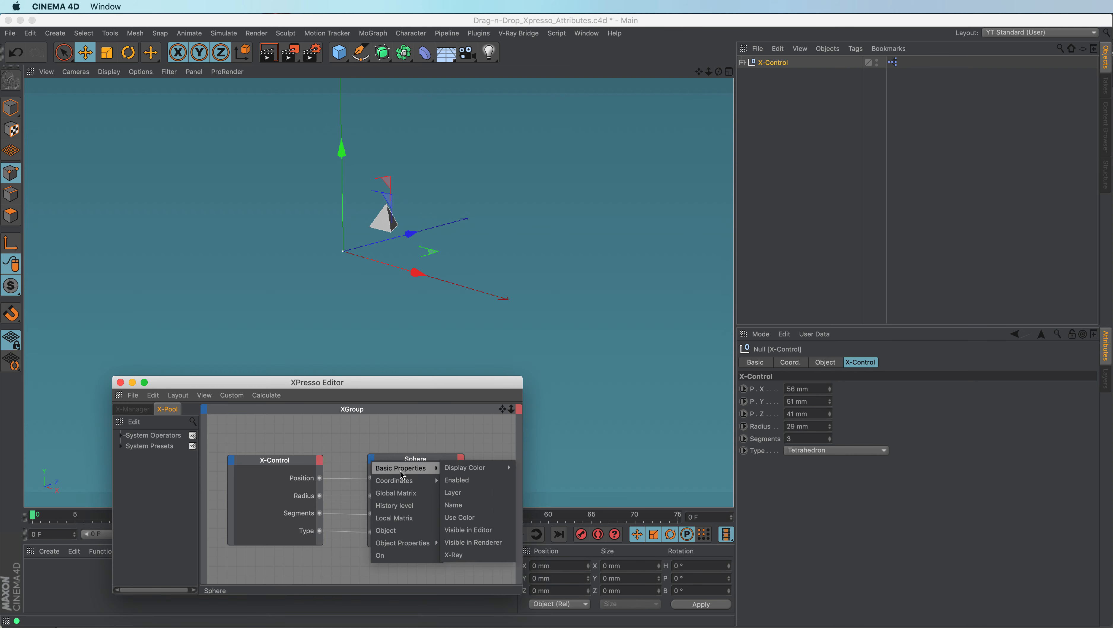
{"action": "mouse_move", "coordinate": [404, 543]}
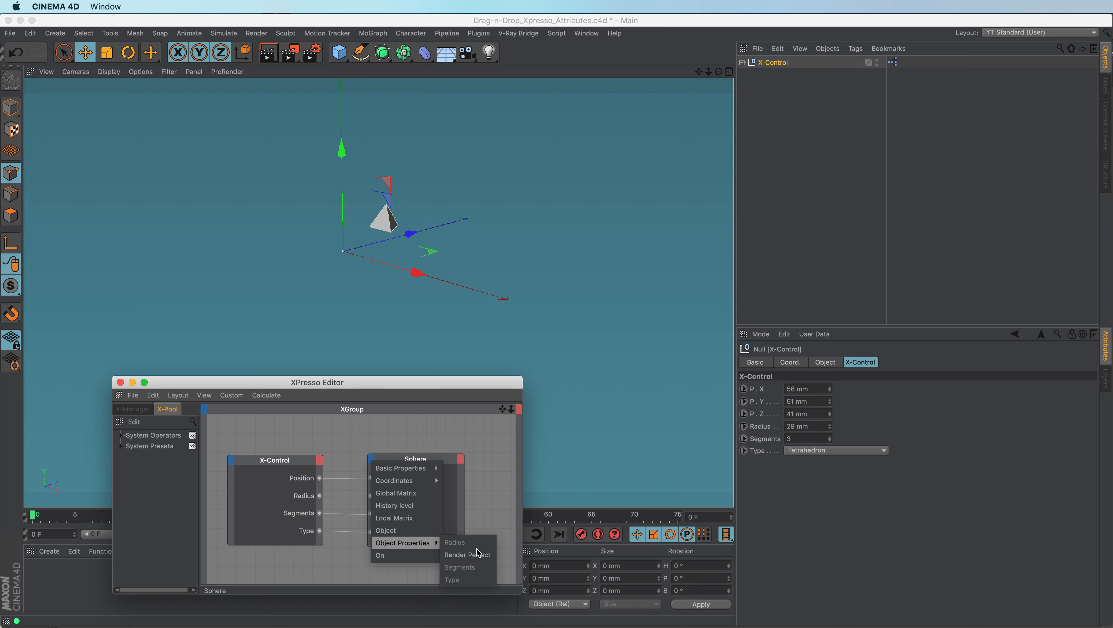
{"action": "left_click", "coordinate": [348, 446]}
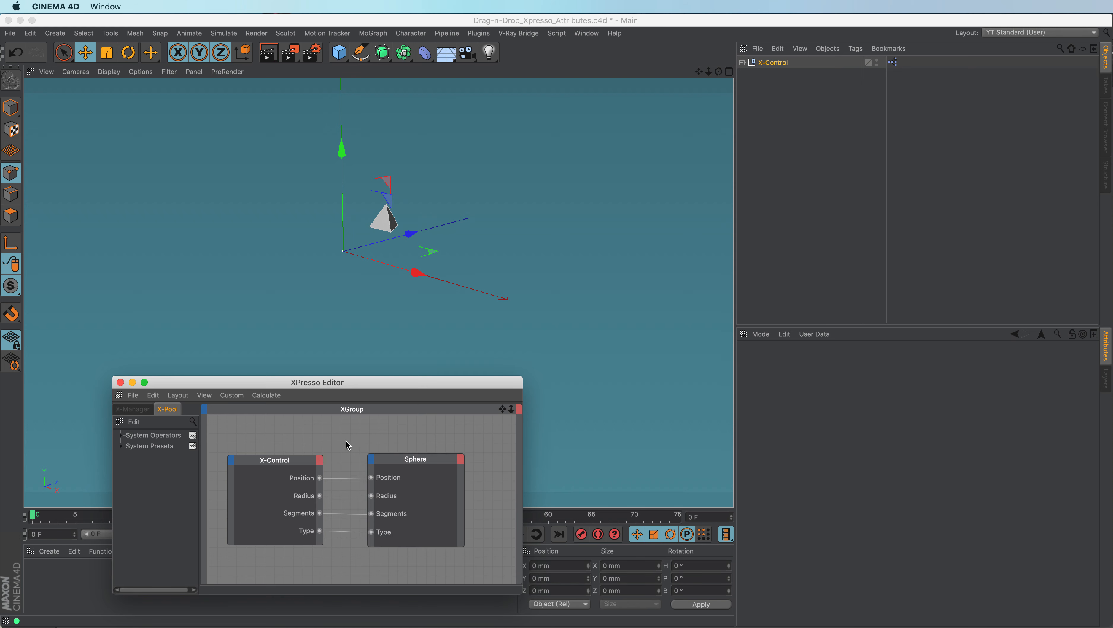
Shift the XPresso Editor slightly and set the Segments value in X-Control's user data to 80
{"action": "mouse_move", "coordinate": [355, 389]}
{"action": "left_mouse_down"}
{"action": "mouse_move", "coordinate": [338, 330]}
{"action": "mouse_move", "coordinate": [342, 384]}
{"action": "left_mouse_up"}
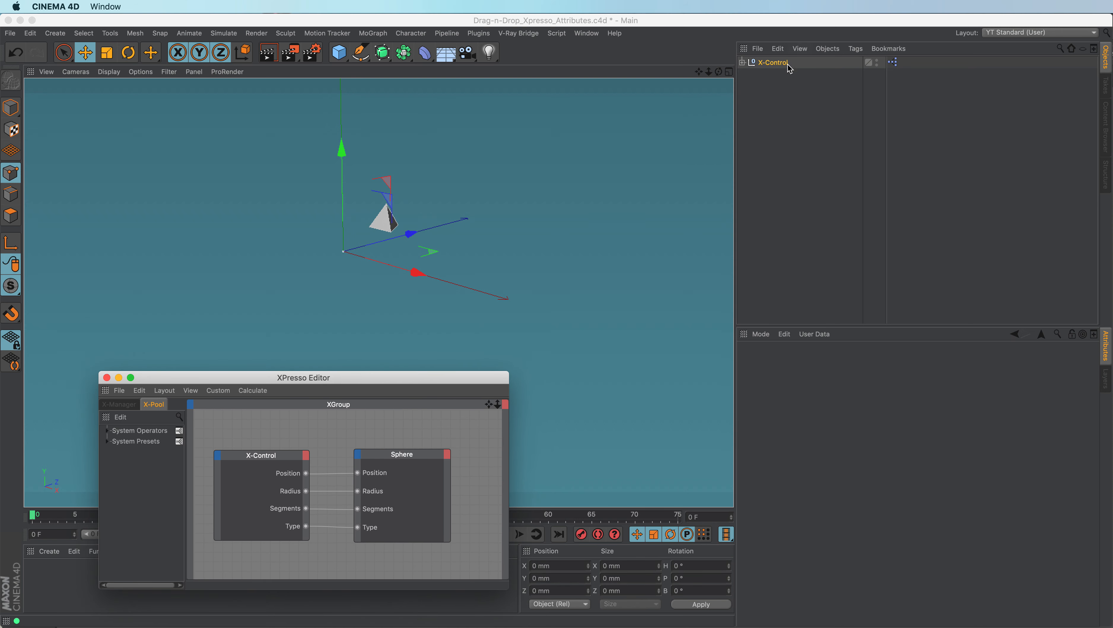
{"action": "left_click", "coordinate": [777, 64]}
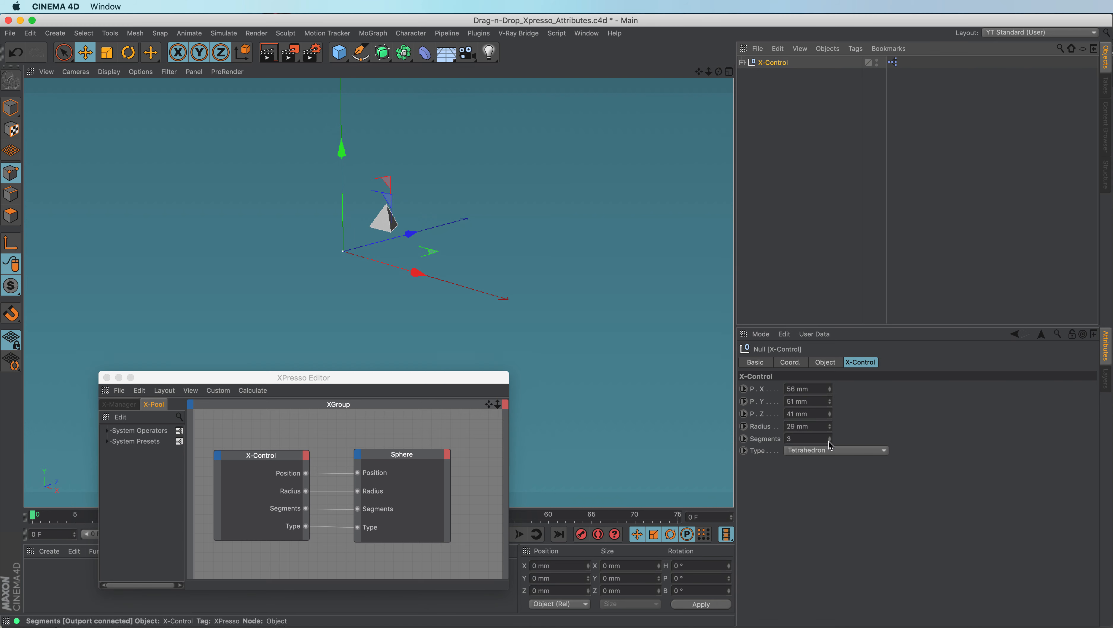
{"action": "left_click_drag", "start_coordinate": [830, 440], "coordinate": [830, 378]}
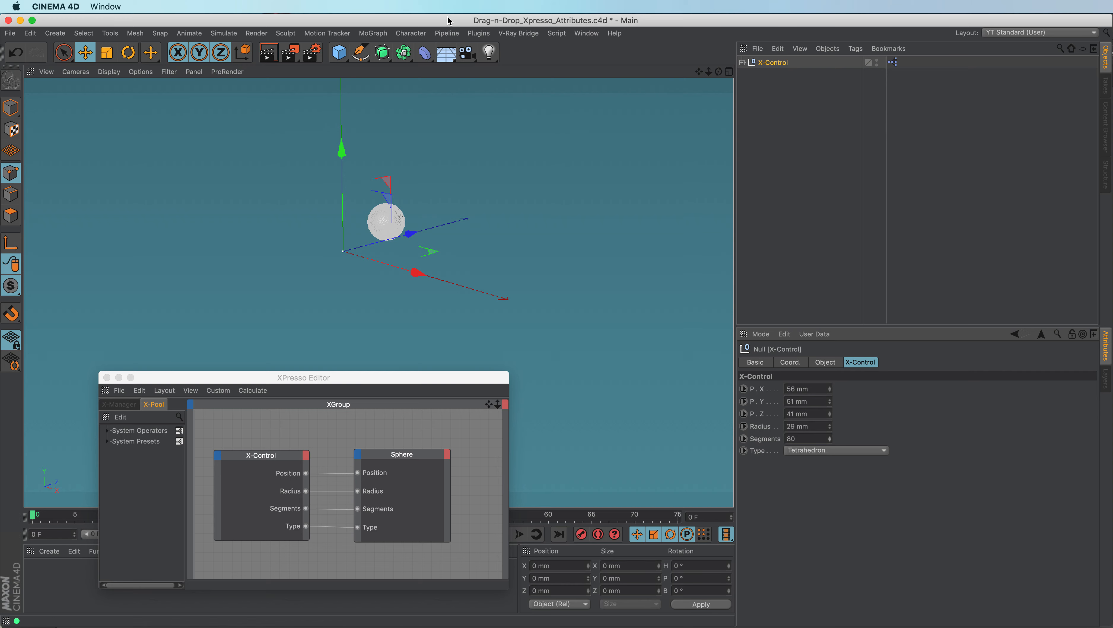